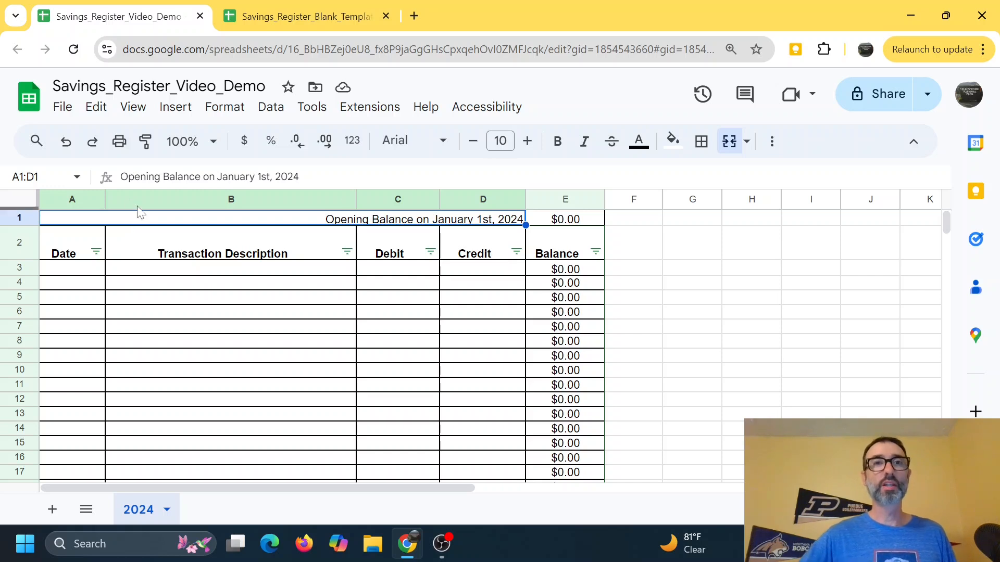
Step: Examine the blank template tab, then the register's header row, column filters and totals section
{"action": "left_click", "coordinate": [333, 21]}
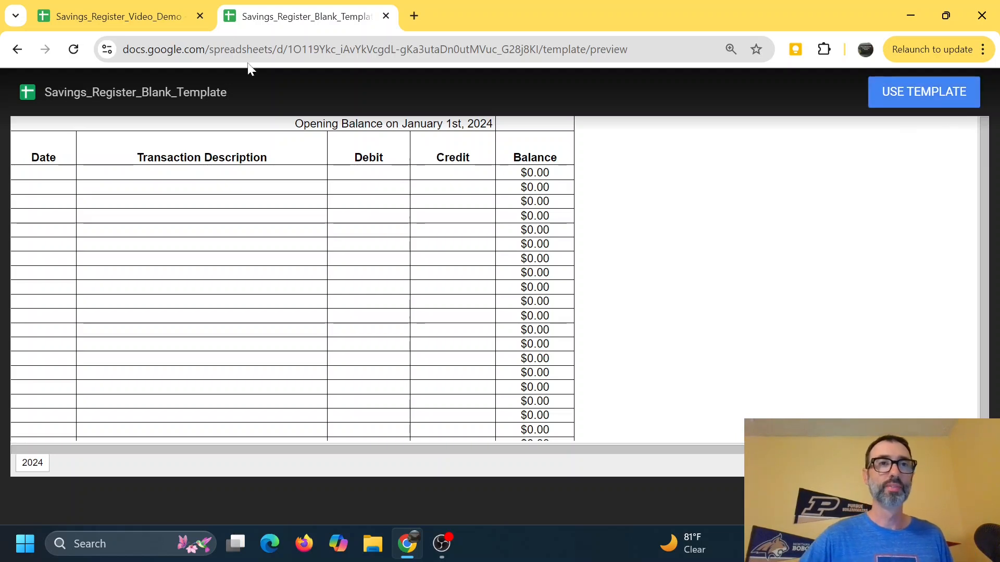
{"action": "left_click", "coordinate": [107, 16]}
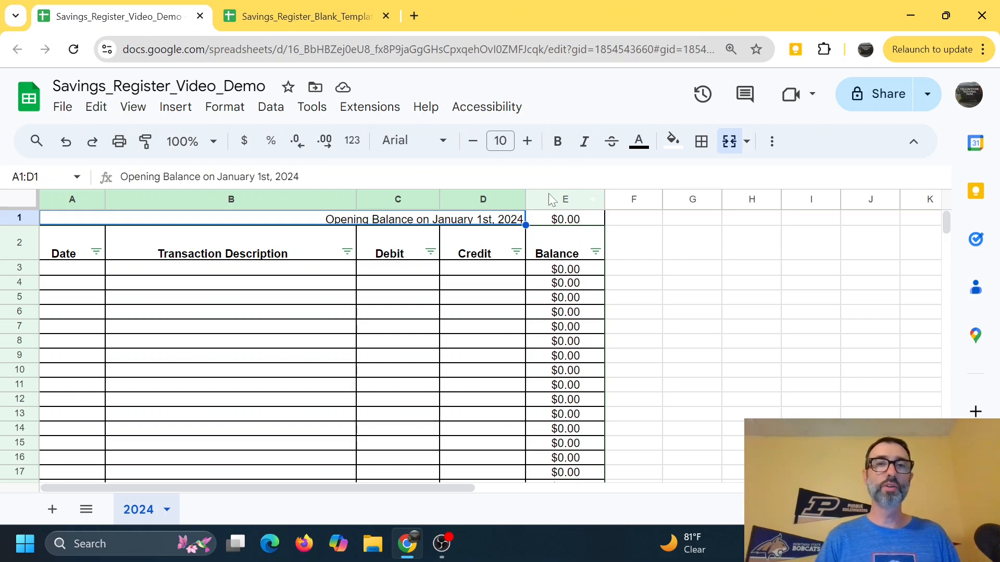
{"action": "double_click", "coordinate": [465, 225]}
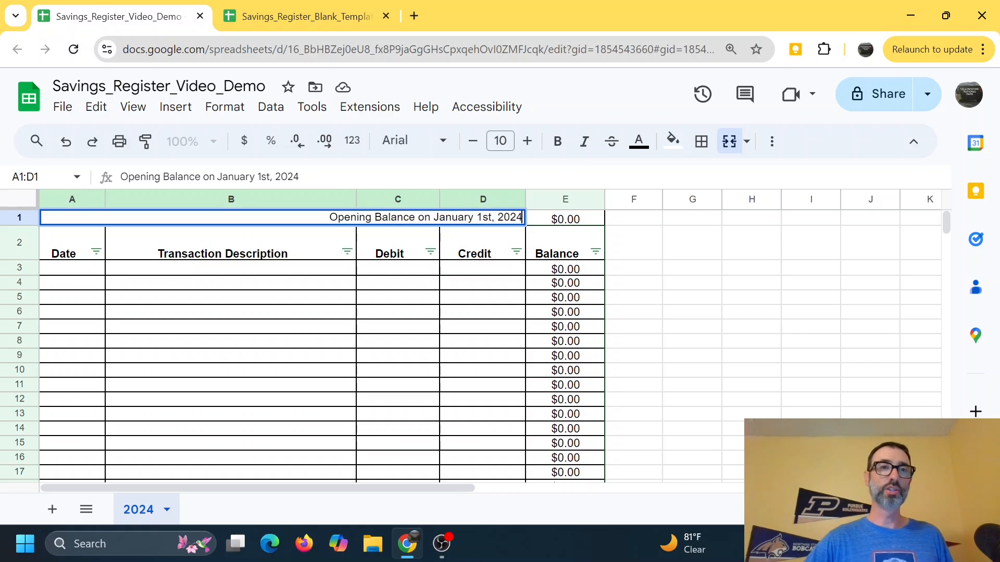
{"action": "left_click", "coordinate": [428, 344]}
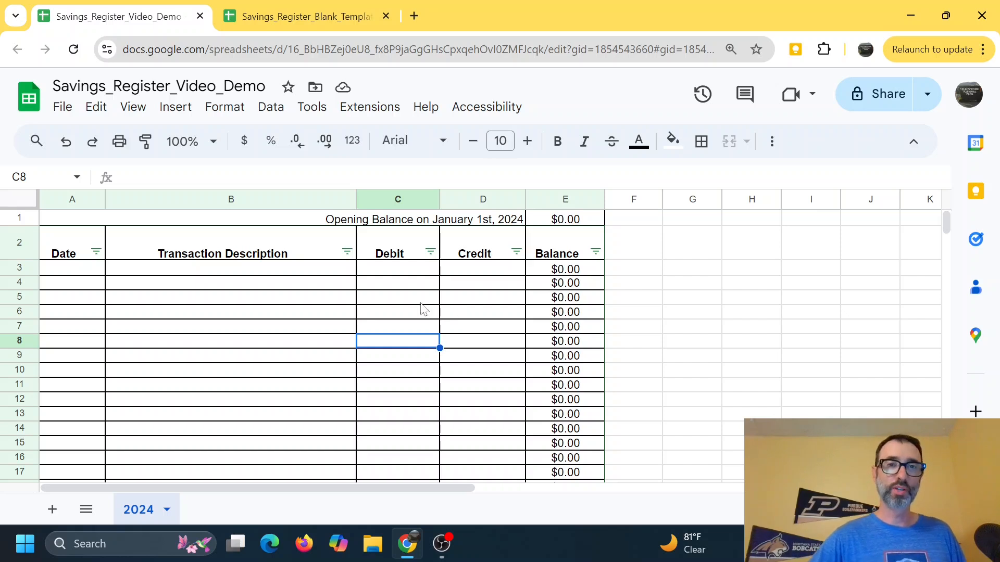
{"action": "left_click", "coordinate": [348, 252]}
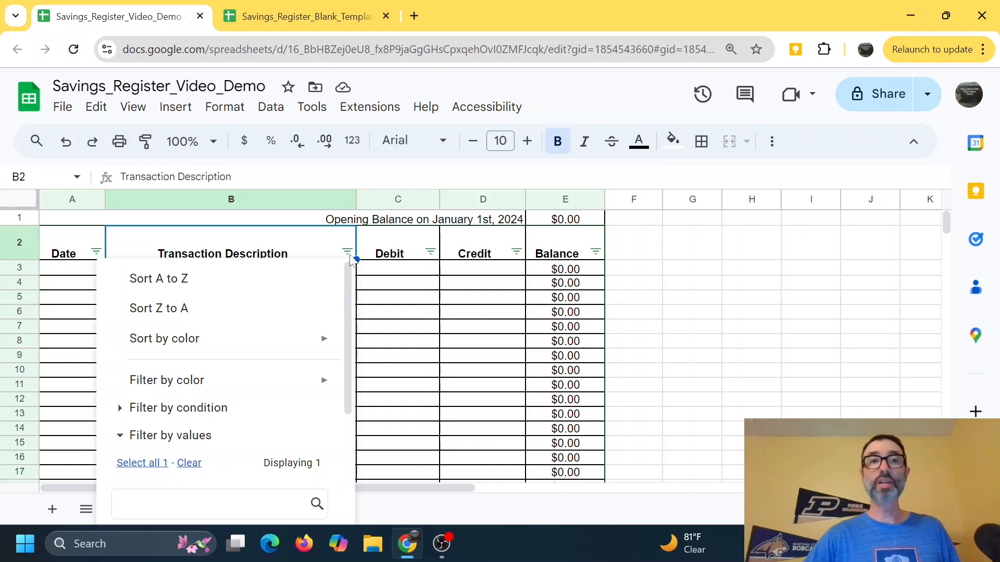
{"action": "left_click", "coordinate": [408, 306]}
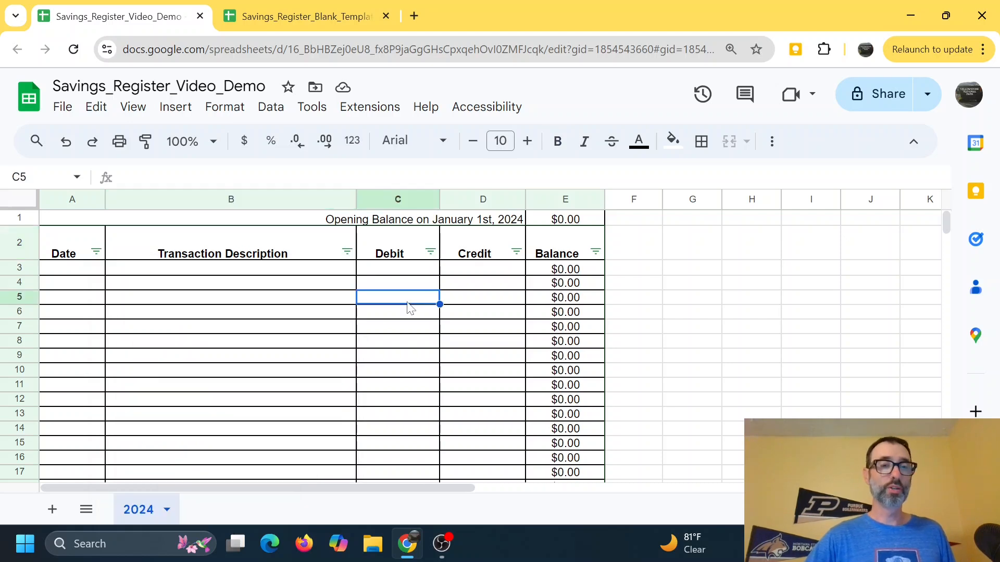
{"action": "scroll", "coordinate": [407, 307], "scroll_direction": "down", "scroll_amount": 20}
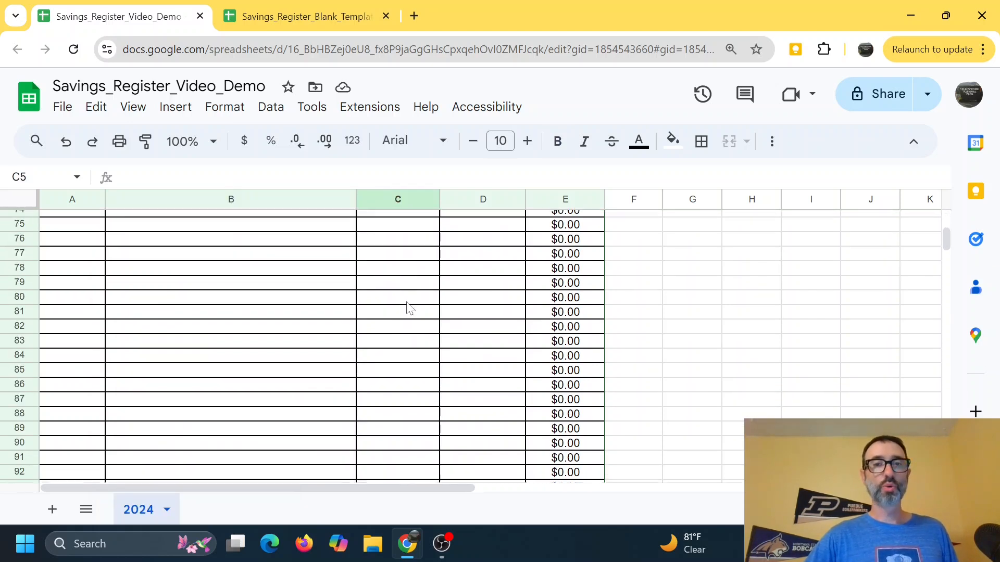
{"action": "scroll", "coordinate": [408, 307], "scroll_direction": "up", "scroll_amount": 2}
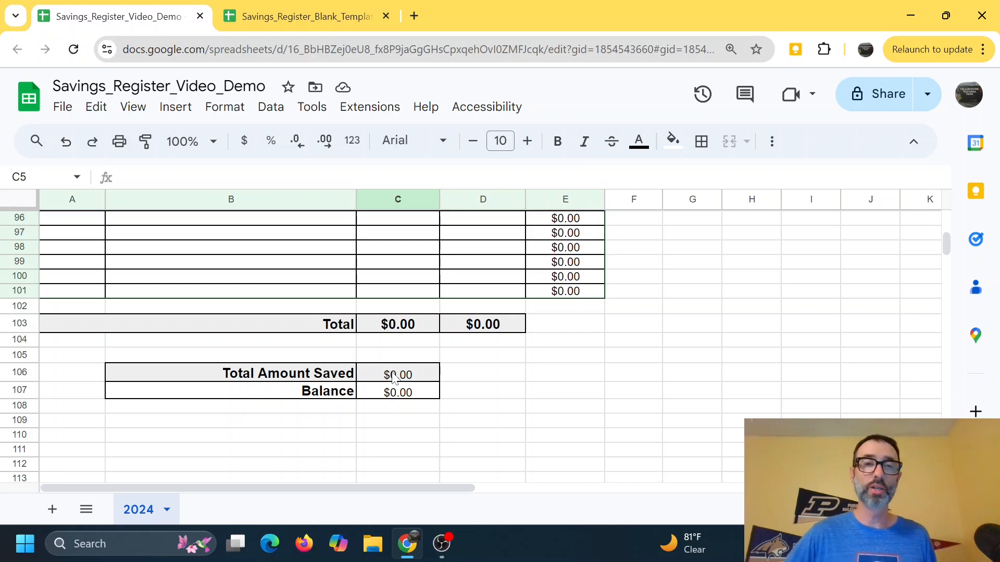
{"action": "scroll", "coordinate": [419, 390], "scroll_direction": "up", "scroll_amount": 15}
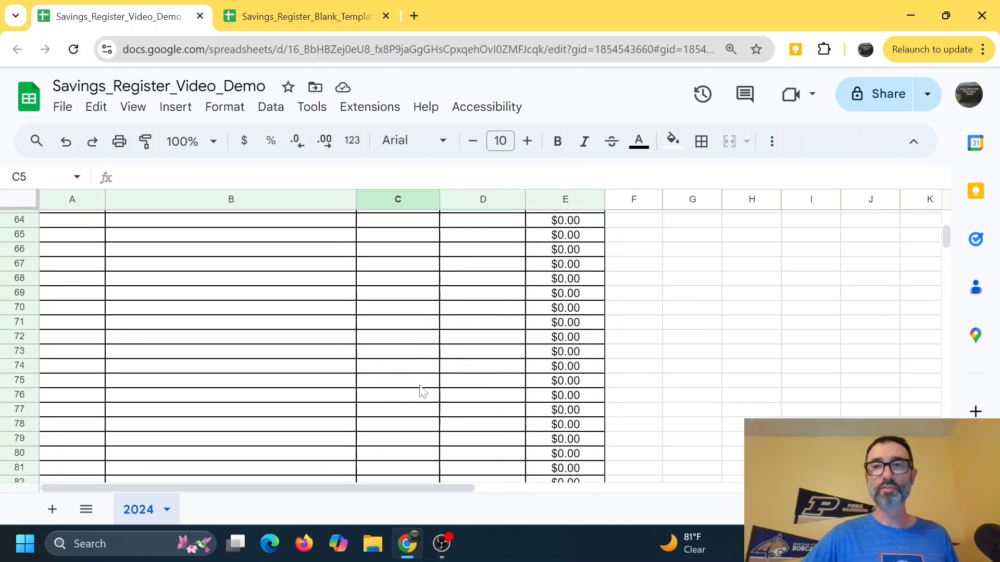
{"action": "scroll", "coordinate": [423, 389], "scroll_direction": "up", "scroll_amount": 9}
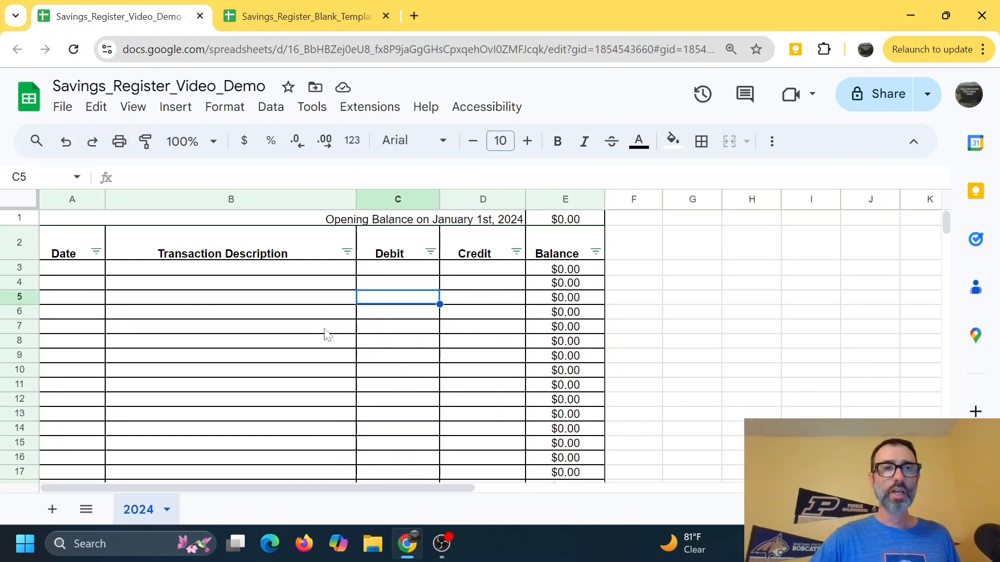
Step: Record a Deposit dated 10/3/24 with a 150 credit in the first register row
{"action": "left_click", "coordinate": [88, 274]}
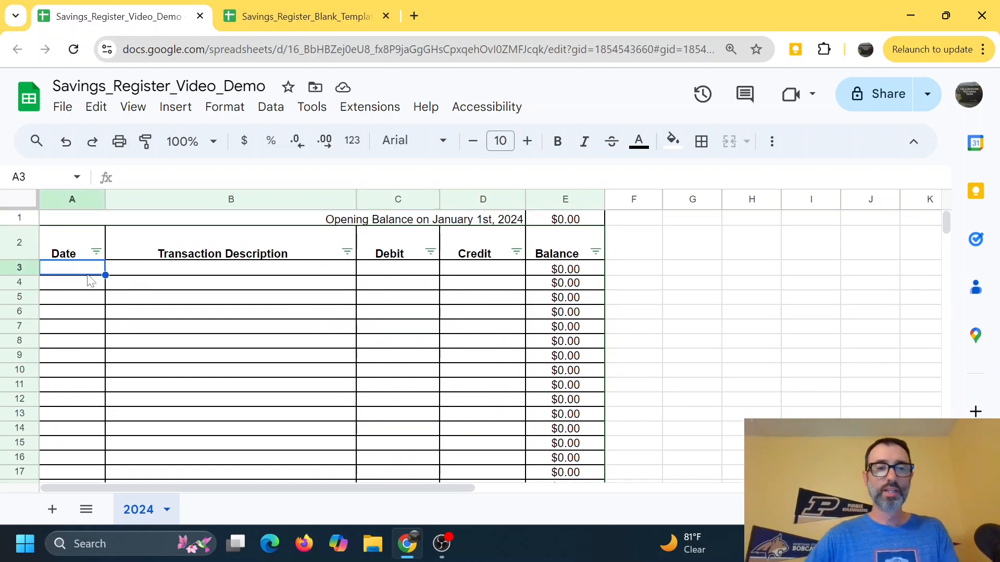
{"action": "type", "text": "10/3/24"}
{"action": "key", "text": "Tab"}
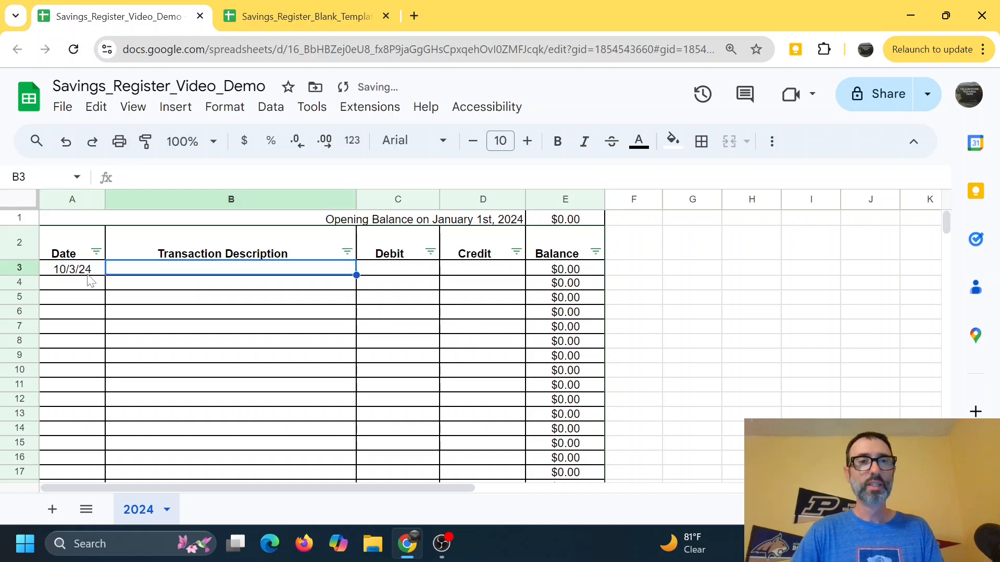
{"action": "type", "text": "Deposit"}
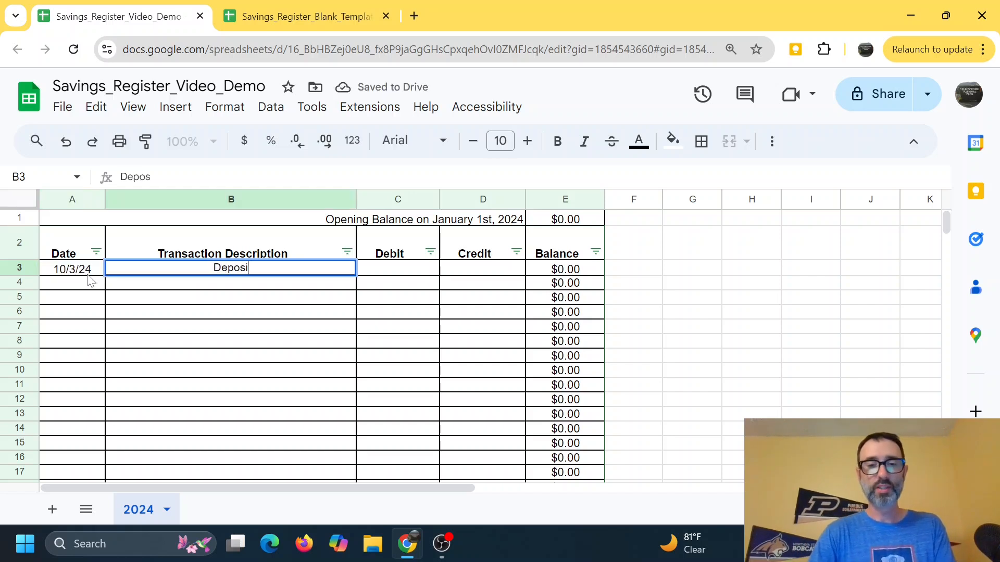
{"action": "key", "text": "Tab"}
{"action": "key", "text": "Tab"}
{"action": "type", "text": "1"}
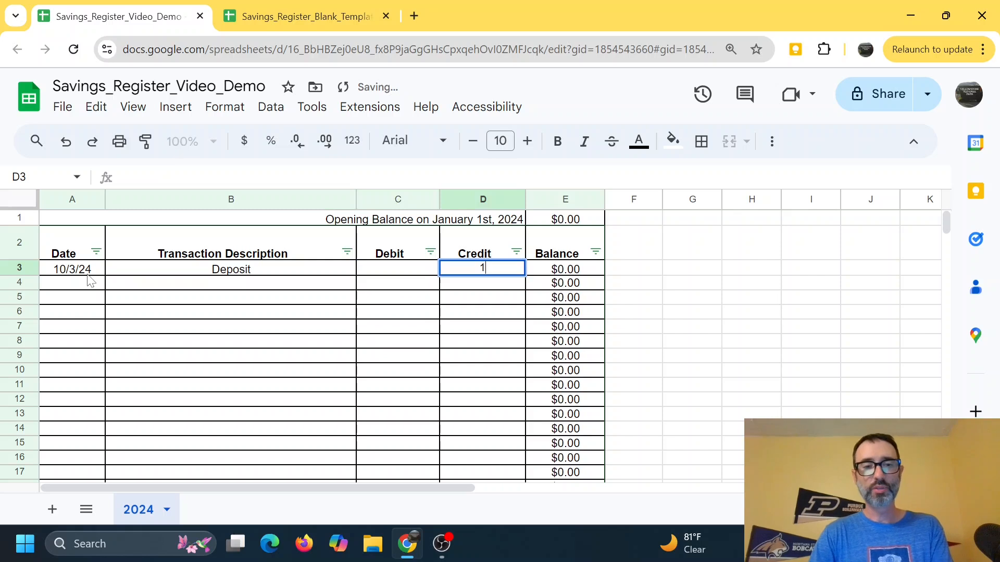
{"action": "type", "text": "50"}
{"action": "key", "text": "Return"}
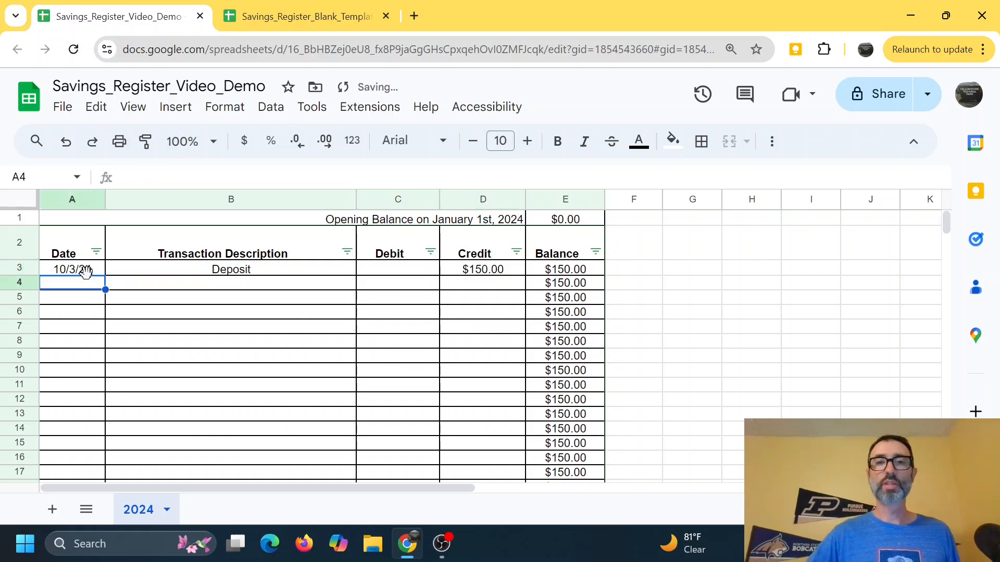
Step: Record a Deposit dated 10/4/24 with a 25 credit in the next row
{"action": "scroll", "coordinate": [326, 345], "scroll_direction": "down", "scroll_amount": 20}
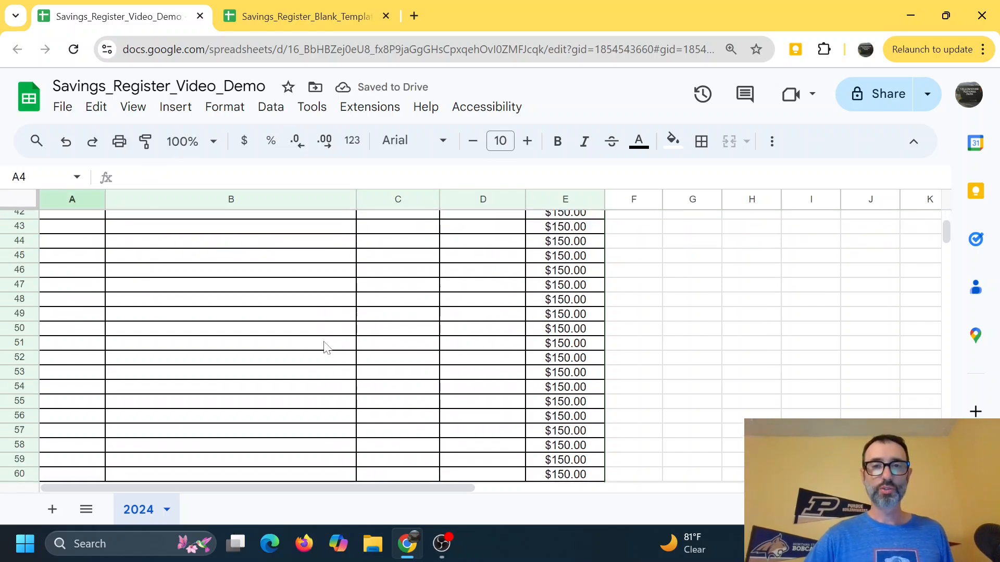
{"action": "scroll", "coordinate": [326, 346], "scroll_direction": "down", "scroll_amount": 3}
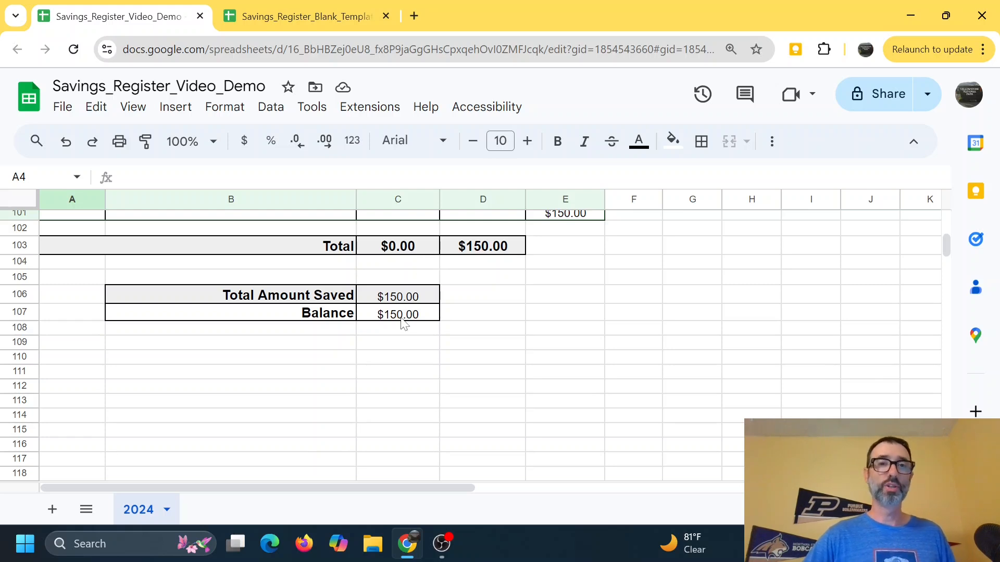
{"action": "scroll", "coordinate": [403, 327], "scroll_direction": "up", "scroll_amount": 20}
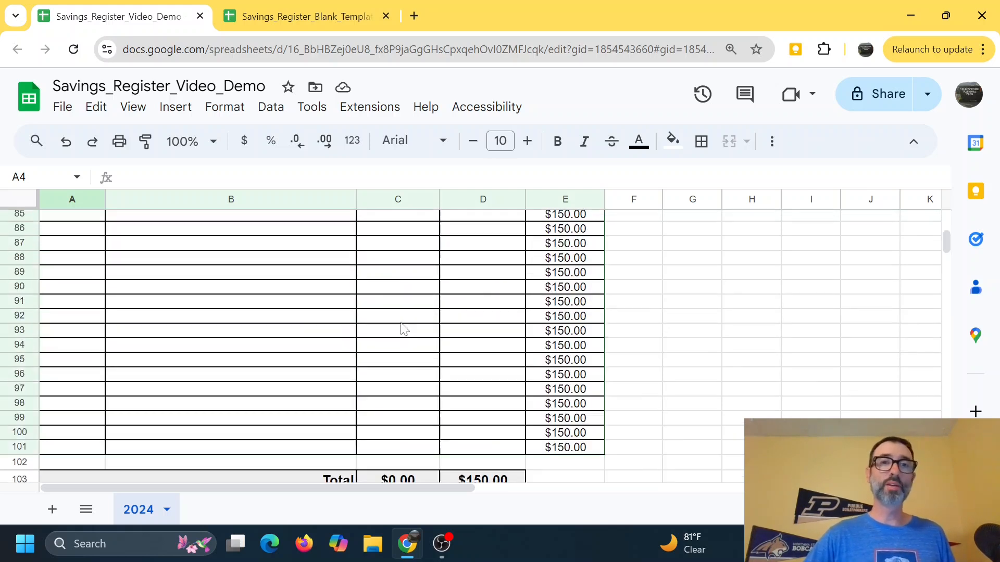
{"action": "scroll", "coordinate": [401, 330], "scroll_direction": "up", "scroll_amount": 5}
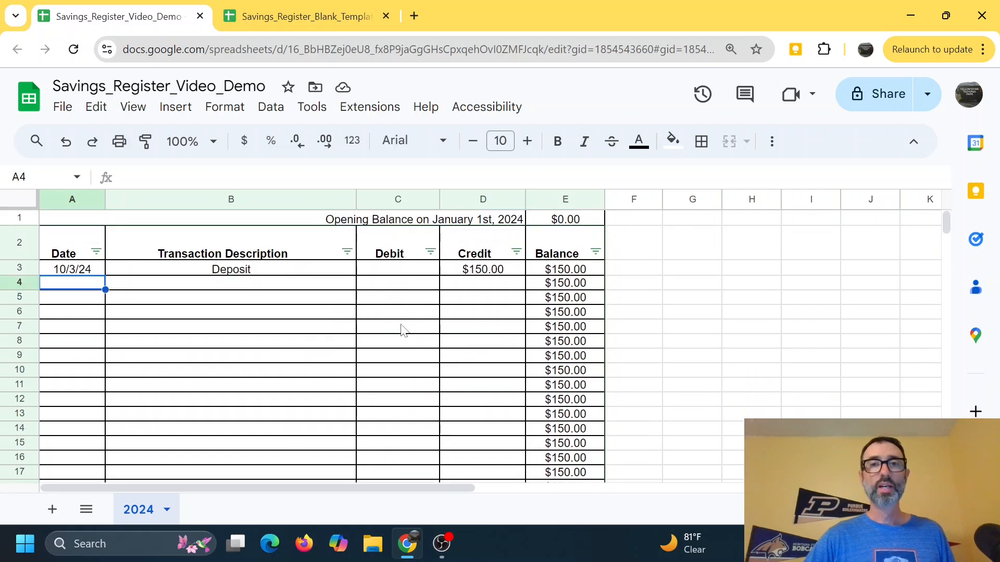
{"action": "type", "text": "10/4/24"}
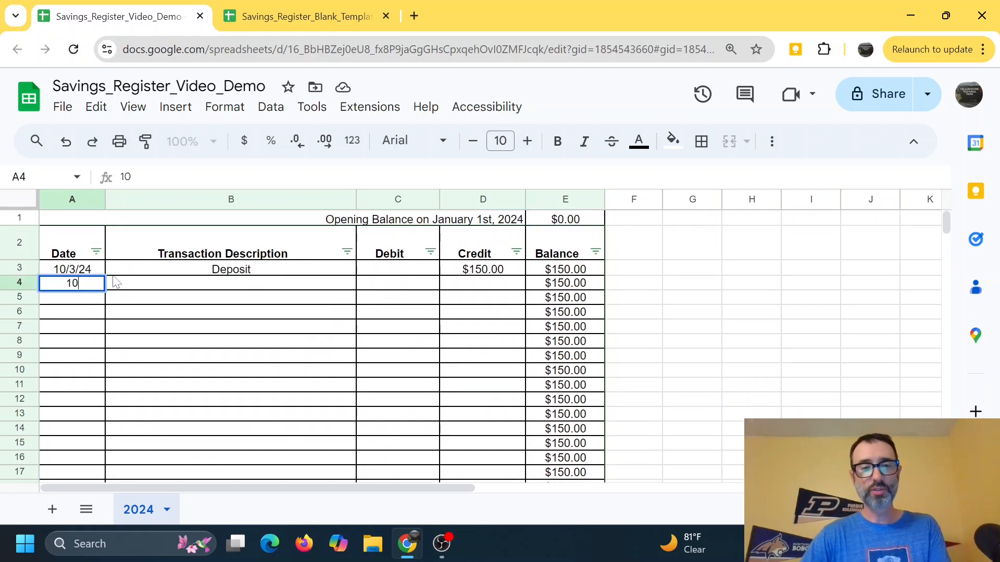
{"action": "key", "text": "Tab"}
{"action": "type", "text": "Deposit"}
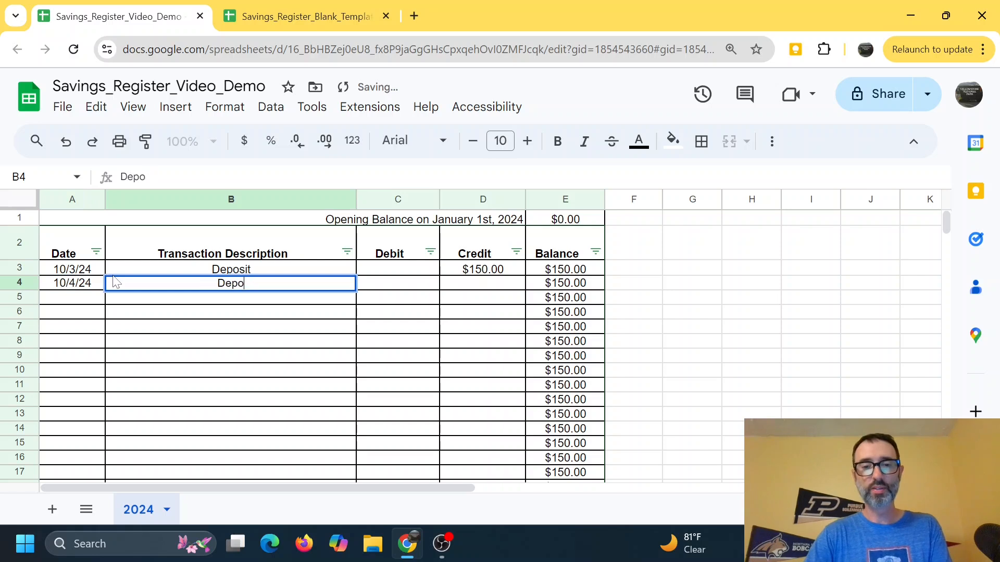
{"action": "key", "text": "Tab"}
{"action": "key", "text": "Tab"}
{"action": "type", "text": "25"}
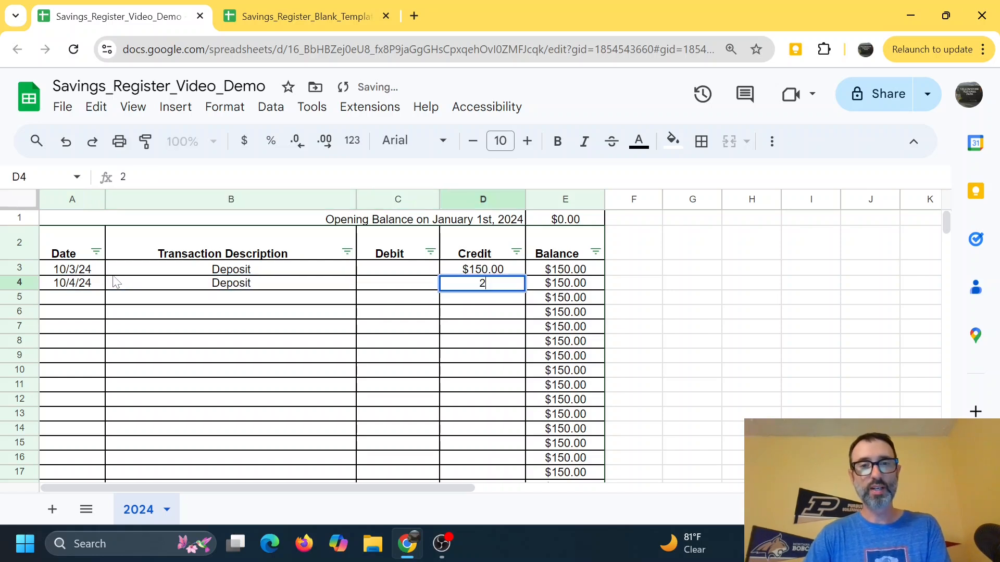
{"action": "key", "text": "Return"}
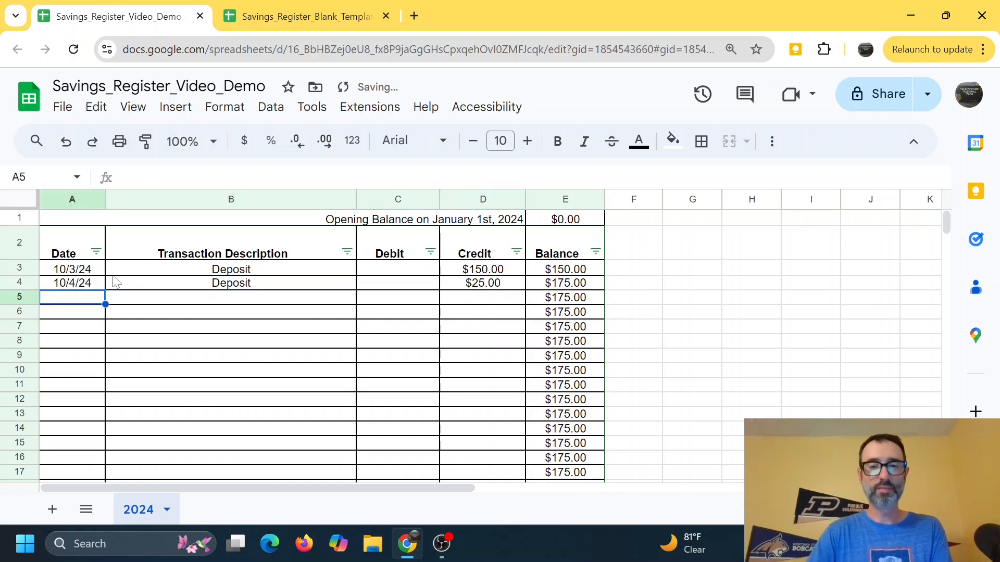
Step: Record a Transfer to Checking dated 10/6/24 with a 75 debit in the next row
{"action": "type", "text": "10/6/24"}
{"action": "key", "text": "Tab"}
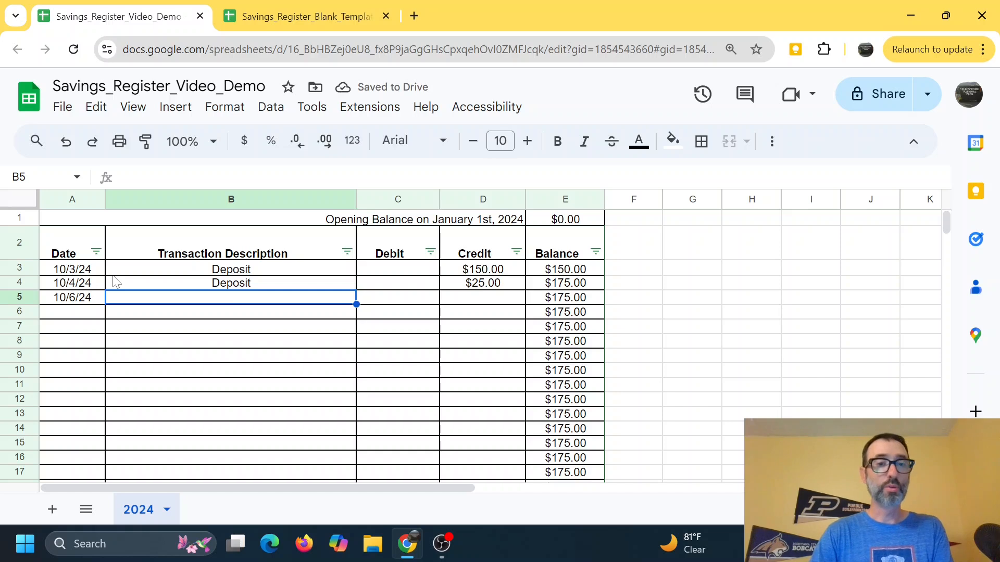
{"action": "type", "text": "Wi"}
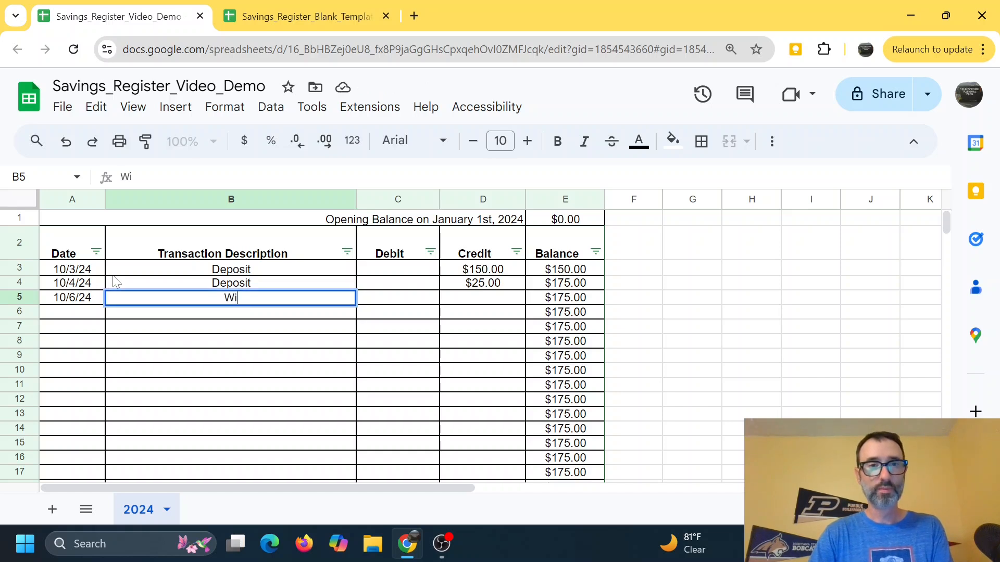
{"action": "key", "text": "BackSpace"}
{"action": "key", "text": "BackSpace"}
{"action": "type", "text": "Transf"}
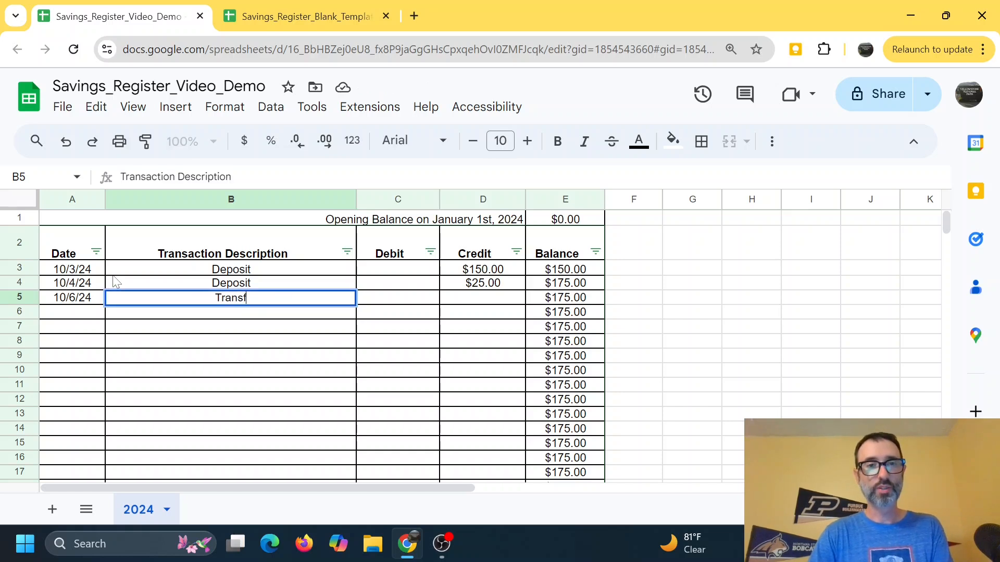
{"action": "type", "text": "er to Checking"}
{"action": "key", "text": "Tab"}
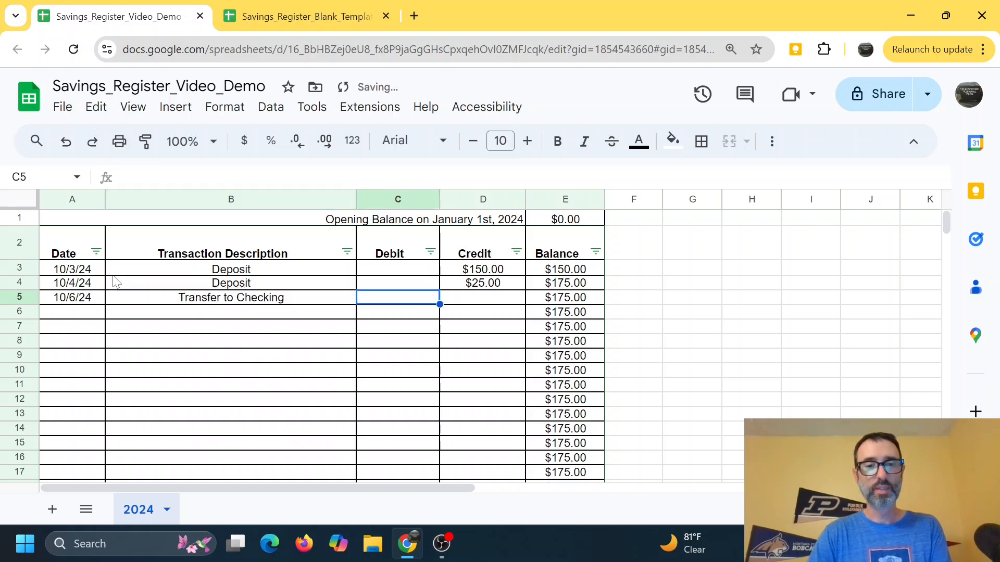
{"action": "type", "text": "75"}
{"action": "key", "text": "Return"}
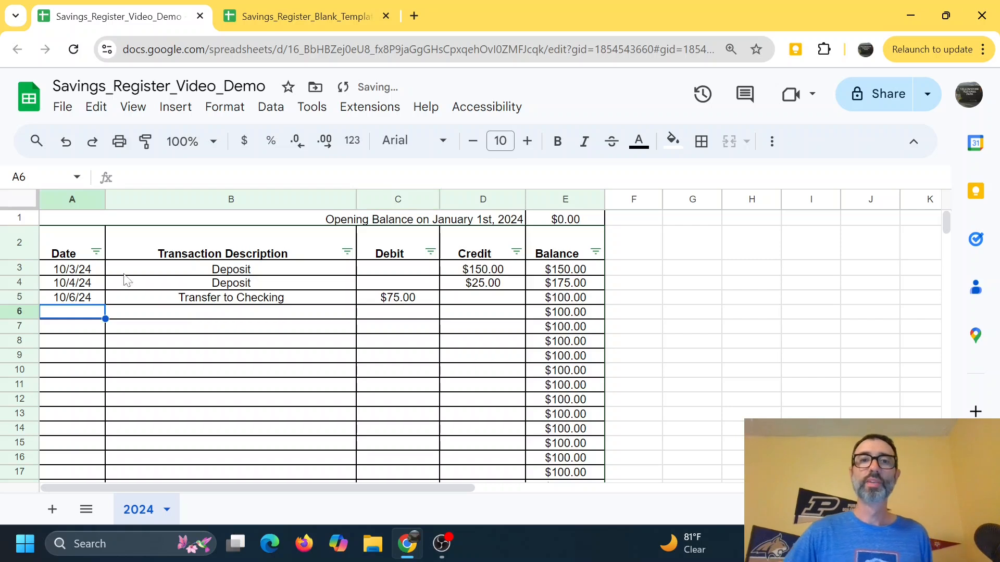
Step: Review the totals section and the running balance formulas in the Balance column
{"action": "scroll", "coordinate": [432, 354], "scroll_direction": "down", "scroll_amount": 20}
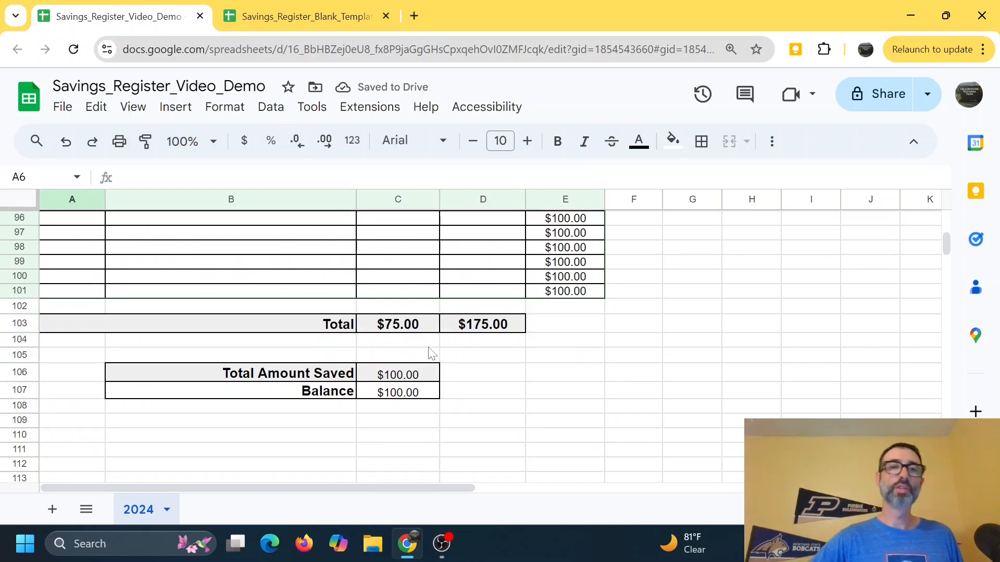
{"action": "scroll", "coordinate": [430, 353], "scroll_direction": "up", "scroll_amount": 8}
{"action": "scroll", "coordinate": [428, 352], "scroll_direction": "up", "scroll_amount": 20}
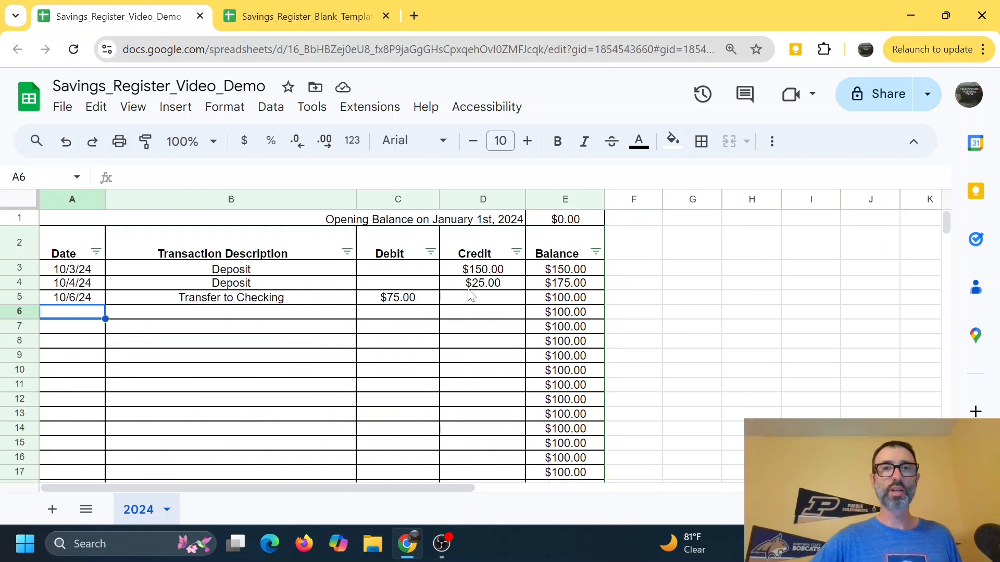
{"action": "left_click", "coordinate": [572, 222]}
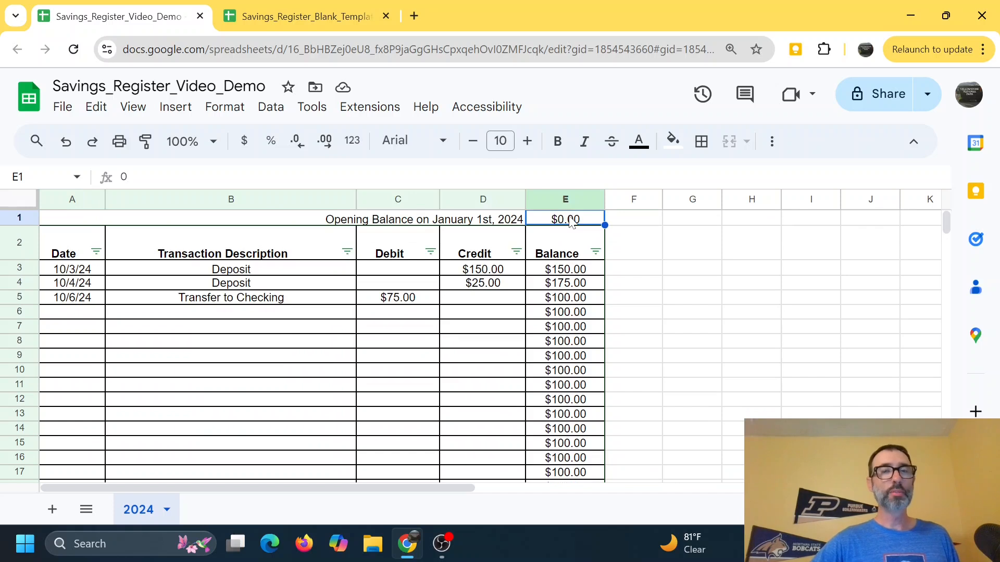
{"action": "left_click", "coordinate": [565, 271]}
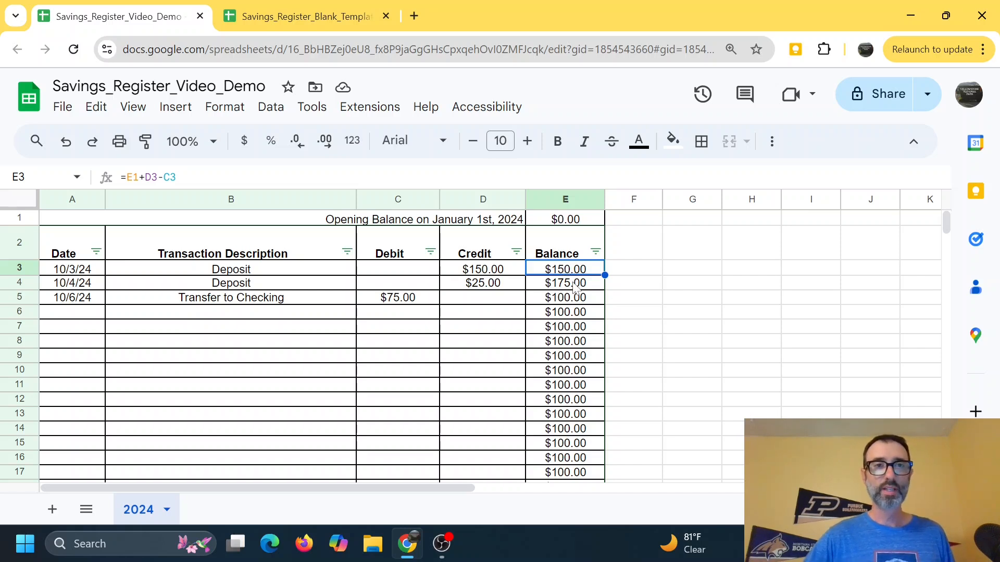
{"action": "left_click", "coordinate": [575, 285]}
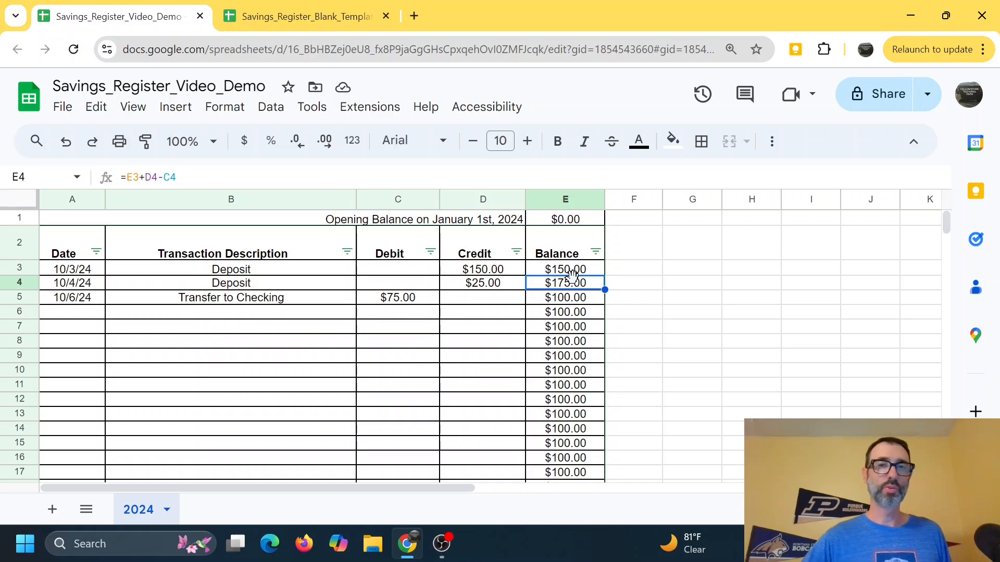
{"action": "scroll", "coordinate": [572, 274], "scroll_direction": "down", "scroll_amount": 18}
{"action": "scroll", "coordinate": [565, 292], "scroll_direction": "down", "scroll_amount": 14}
{"action": "scroll", "coordinate": [565, 293], "scroll_direction": "up", "scroll_amount": 2}
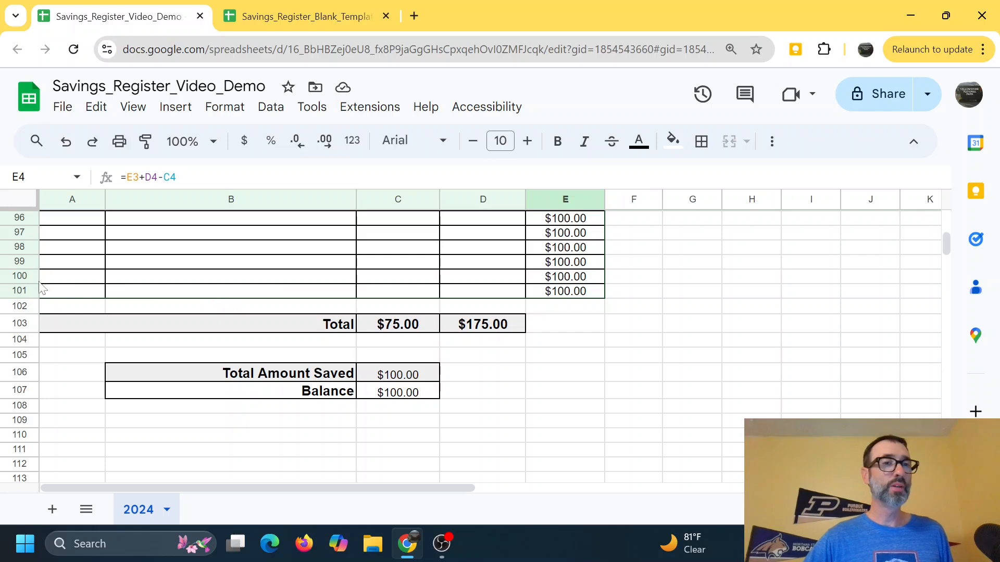
Step: Insert three rows below row 101 of the register
{"action": "left_click_drag", "start_coordinate": [20, 290], "coordinate": [19, 261]}
{"action": "right_click", "coordinate": [20, 263]}
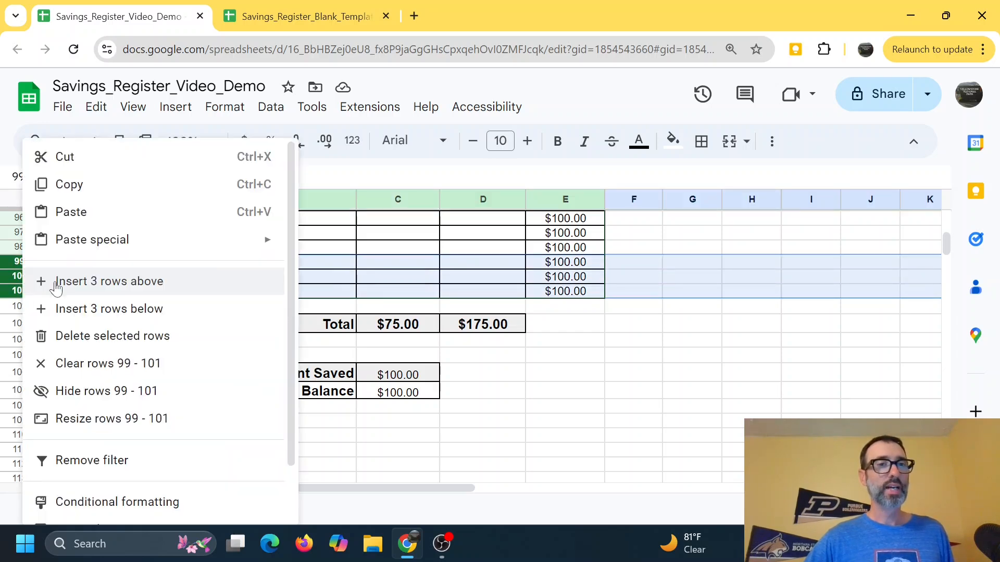
{"action": "left_click", "coordinate": [94, 309]}
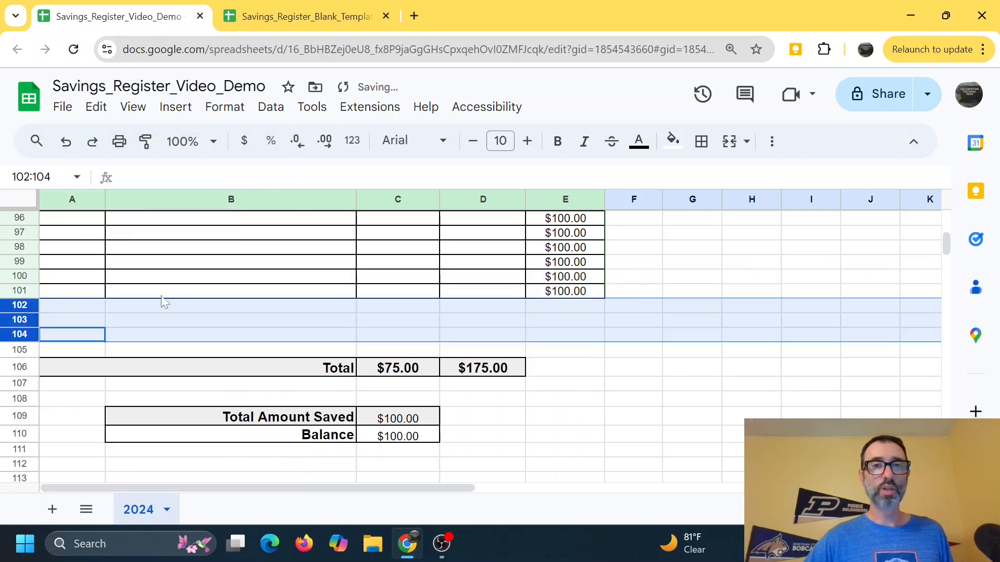
Step: Insert three formatted rows above row 99 and extend the Balance formula down through row 104
{"action": "left_click", "coordinate": [164, 293]}
{"action": "left_click", "coordinate": [27, 287]}
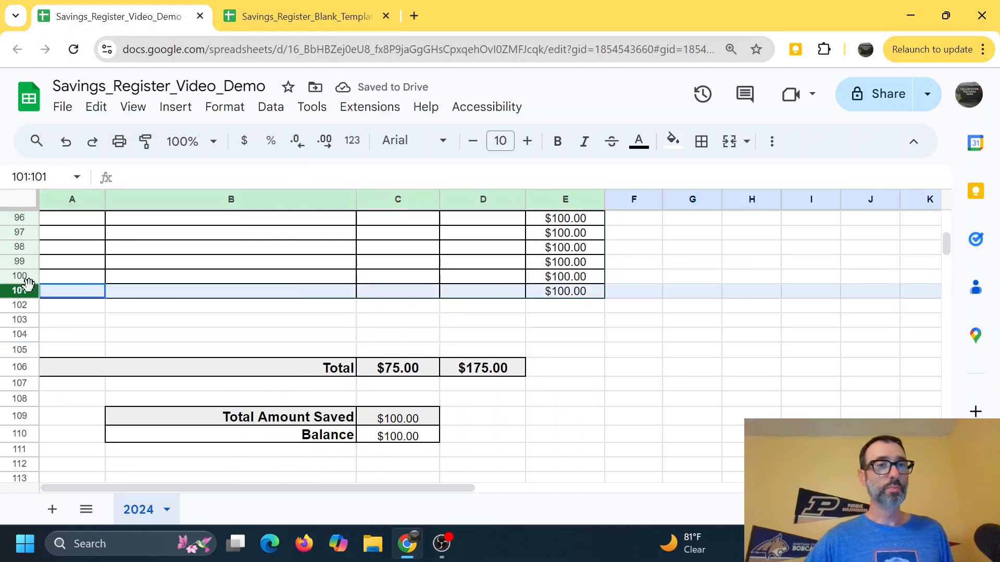
{"action": "left_click_drag", "start_coordinate": [27, 283], "coordinate": [24, 261]}
{"action": "right_click", "coordinate": [26, 279]}
{"action": "left_click", "coordinate": [63, 286]}
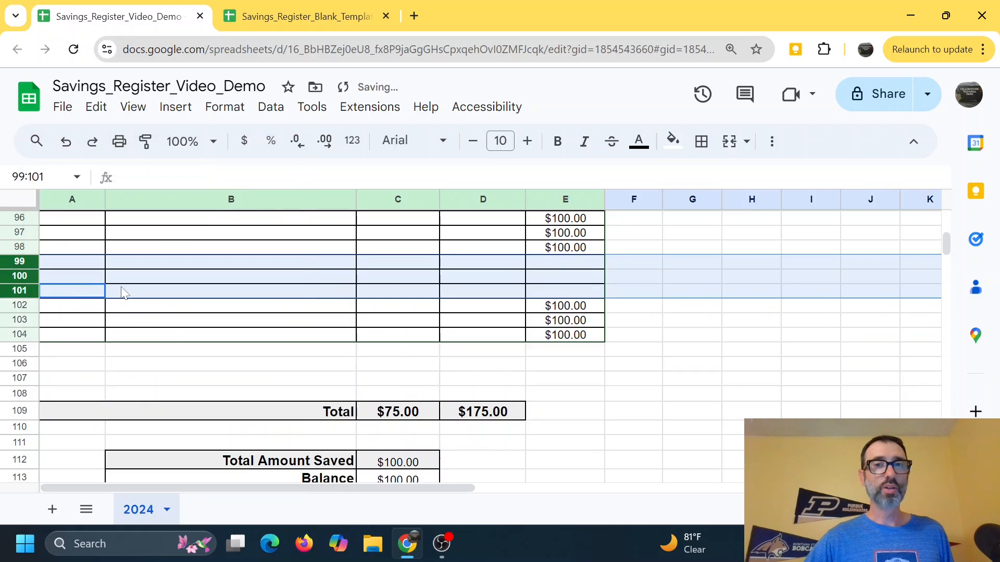
{"action": "left_click", "coordinate": [125, 293]}
{"action": "left_click_drag", "start_coordinate": [571, 218], "coordinate": [596, 339]}
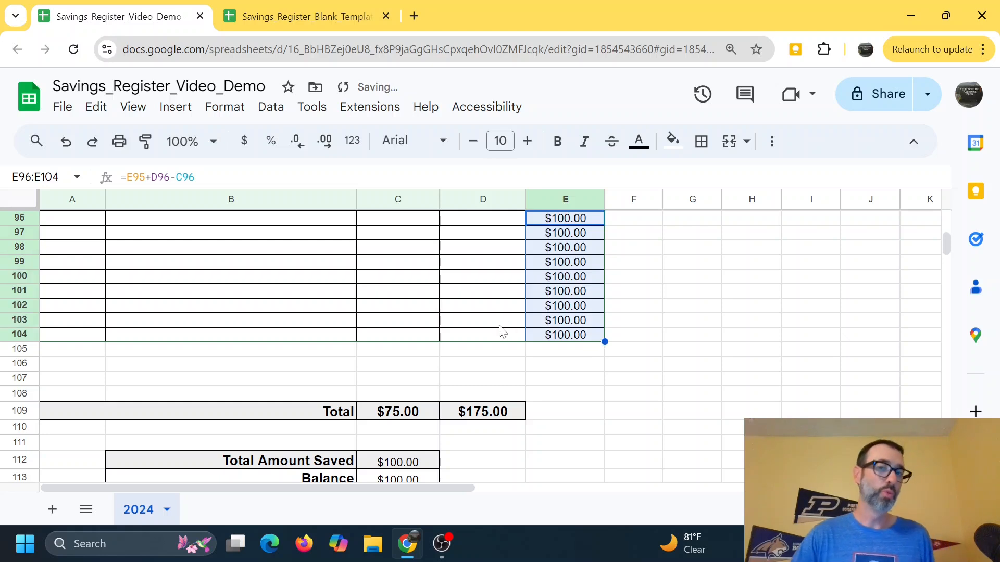
Step: Inspect the Total, Total Amount Saved and Balance formulas below the register and scroll through the sheet
{"action": "scroll", "coordinate": [500, 333], "scroll_direction": "down", "scroll_amount": 2}
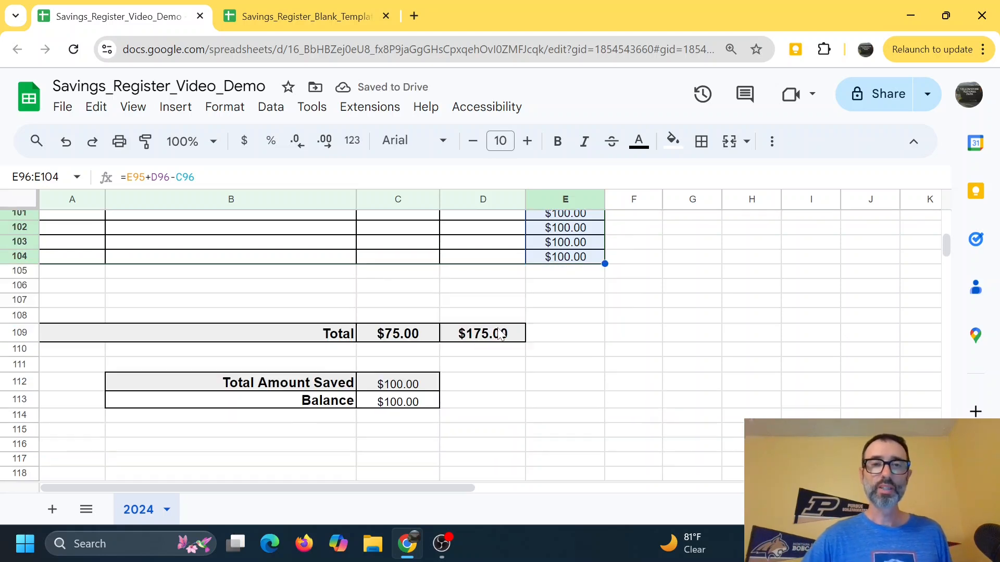
{"action": "left_click", "coordinate": [411, 337]}
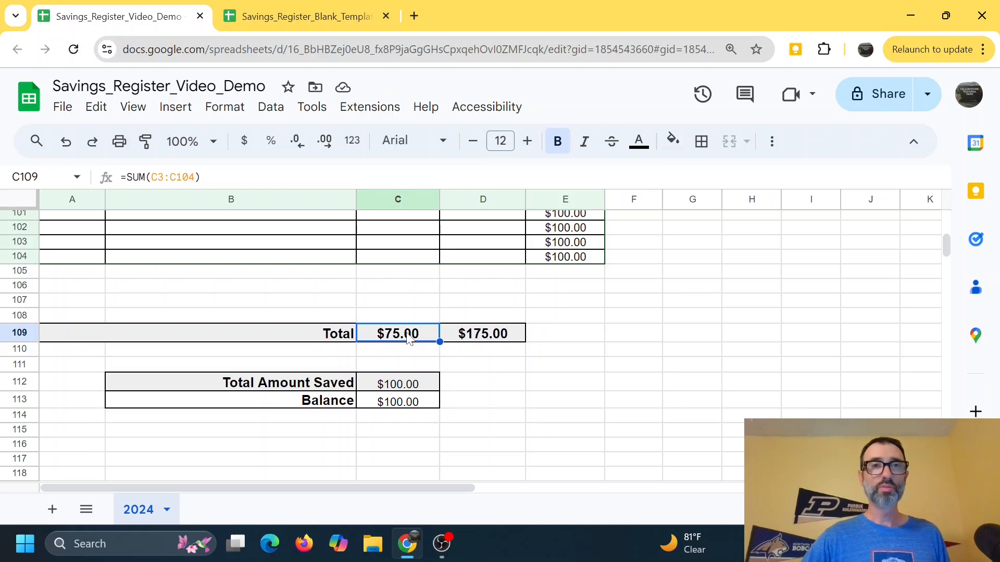
{"action": "left_click", "coordinate": [495, 339]}
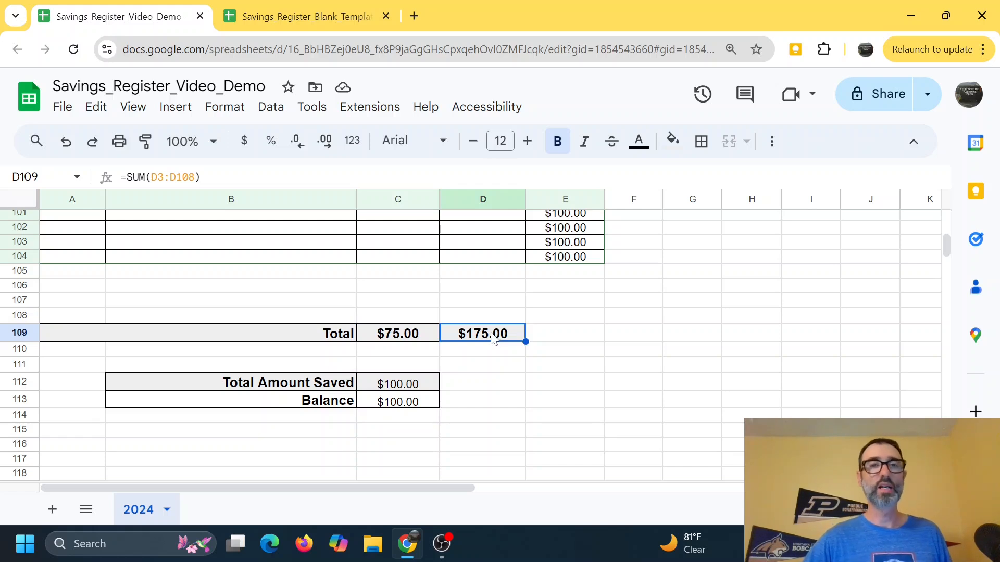
{"action": "left_click", "coordinate": [405, 387]}
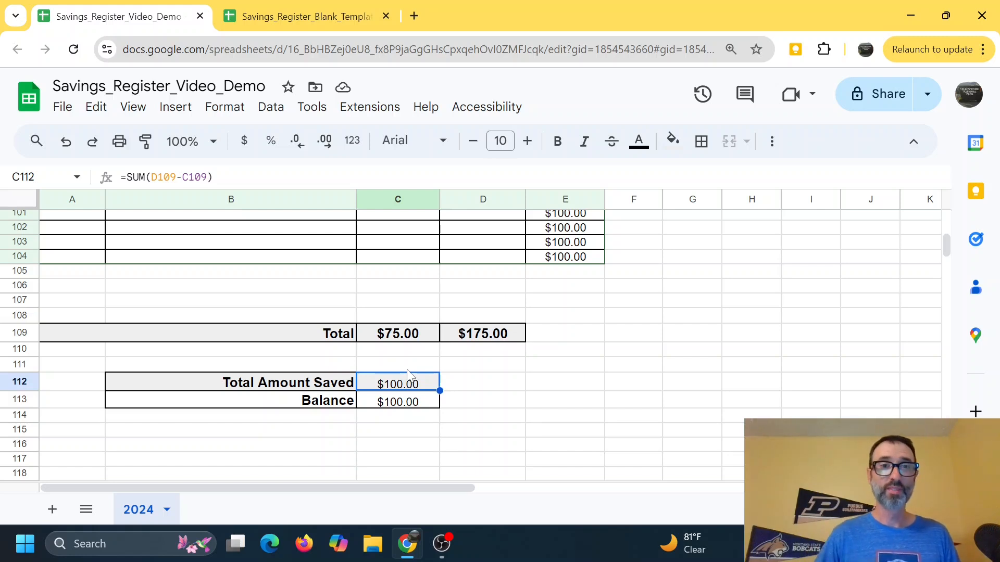
{"action": "left_click", "coordinate": [404, 405]}
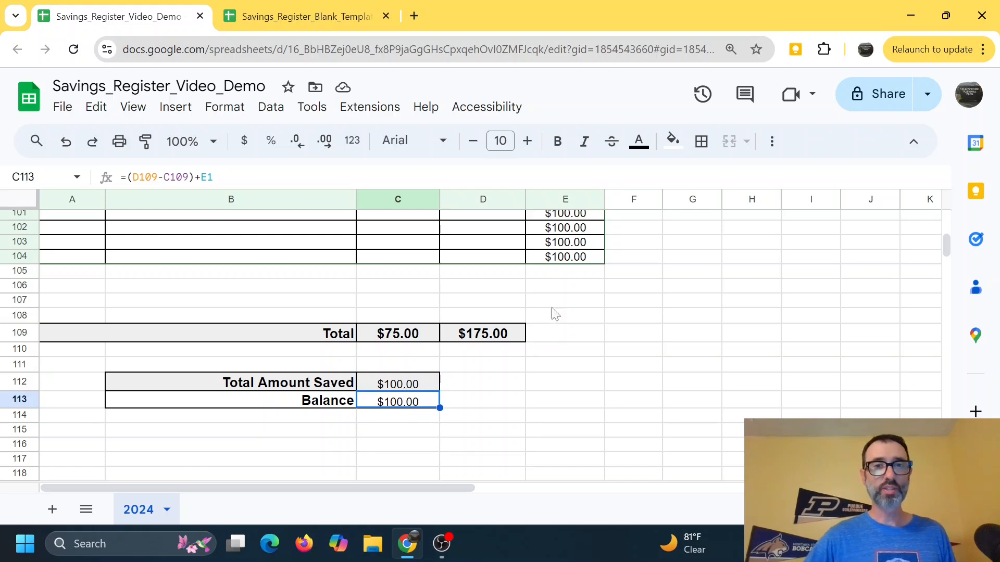
{"action": "left_click", "coordinate": [508, 334]}
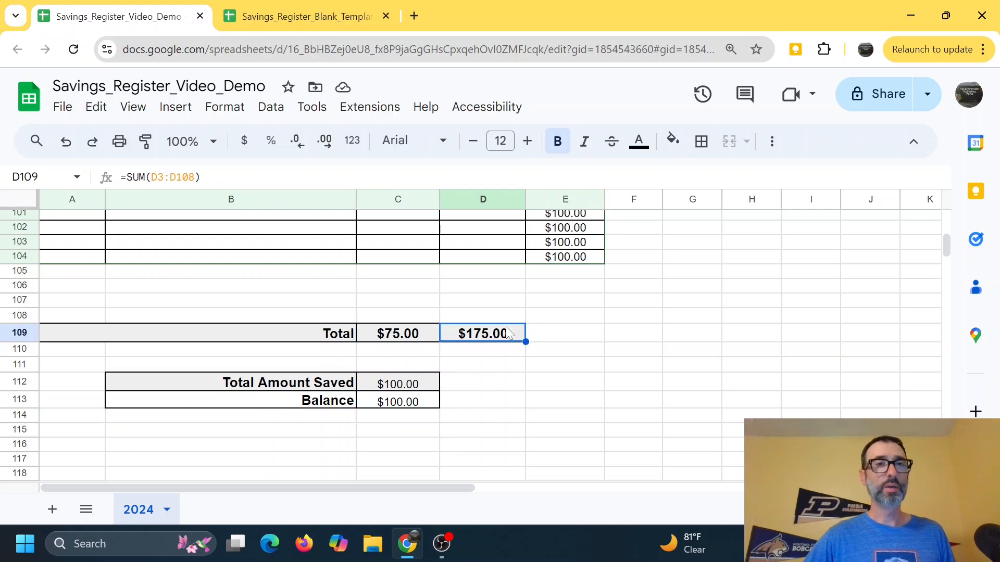
{"action": "left_click", "coordinate": [411, 404]}
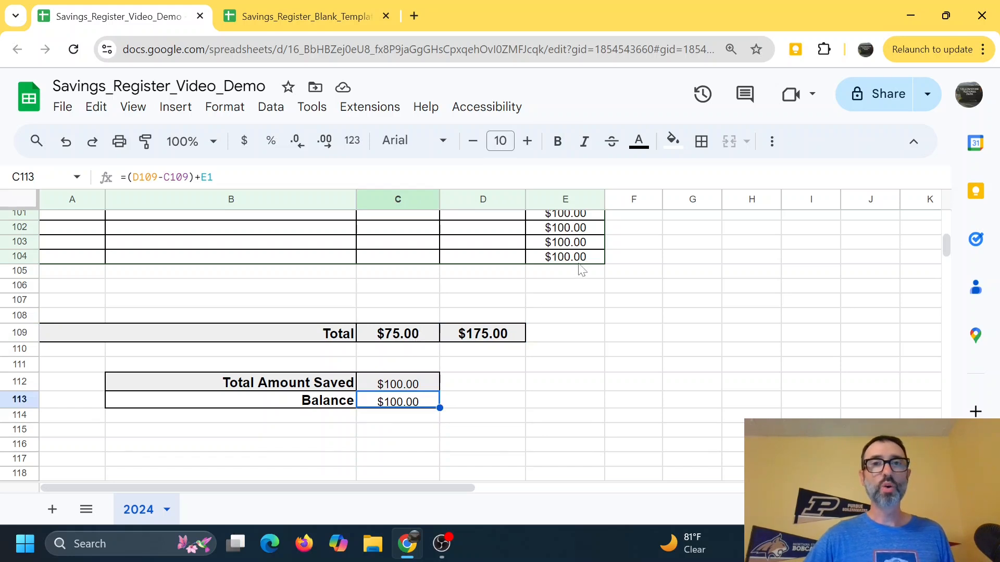
{"action": "scroll", "coordinate": [573, 268], "scroll_direction": "up", "scroll_amount": 20}
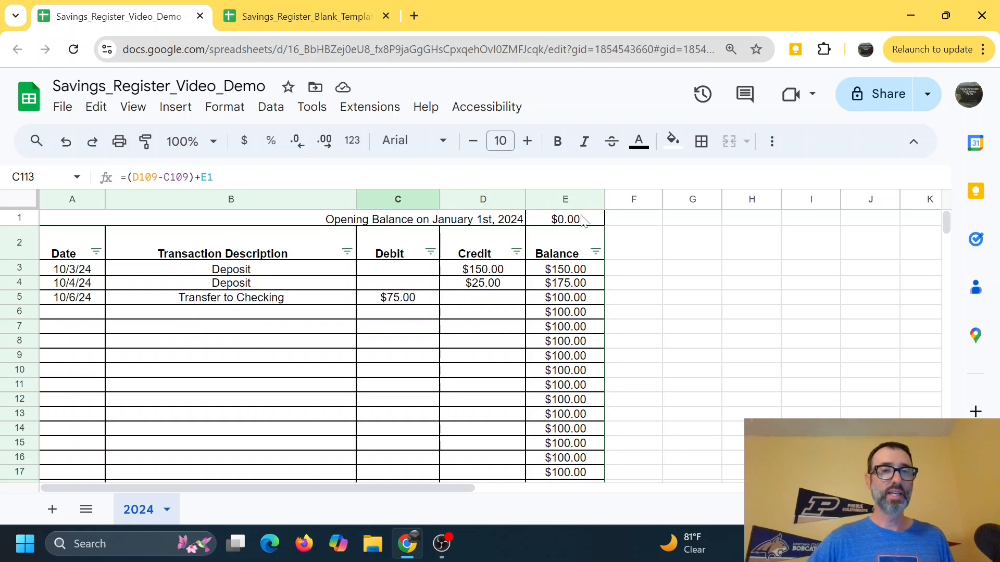
{"action": "scroll", "coordinate": [551, 286], "scroll_direction": "down", "scroll_amount": 20}
{"action": "scroll", "coordinate": [551, 287], "scroll_direction": "down", "scroll_amount": 7}
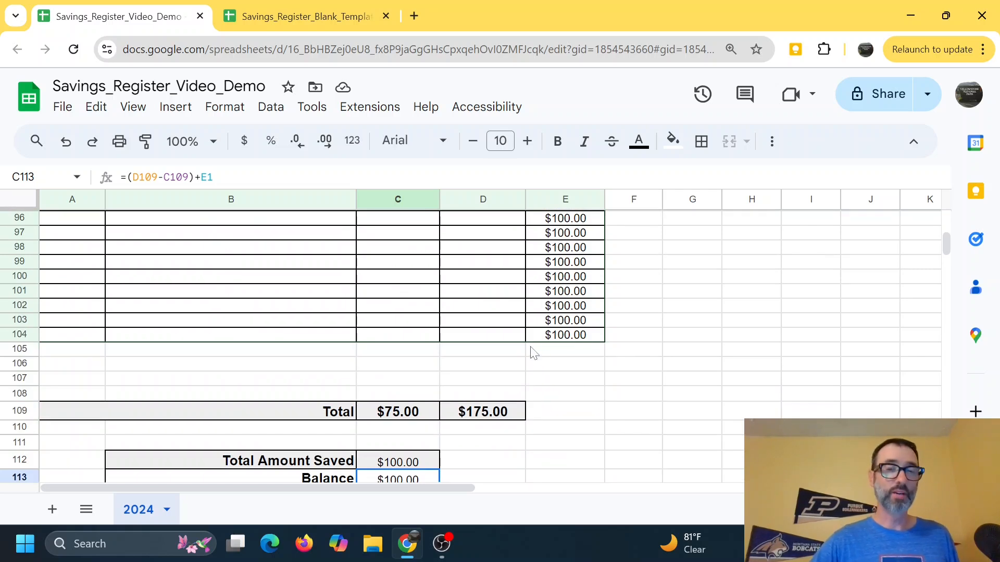
{"action": "scroll", "coordinate": [529, 352], "scroll_direction": "up", "scroll_amount": 15}
{"action": "scroll", "coordinate": [529, 352], "scroll_direction": "up", "scroll_amount": 15}
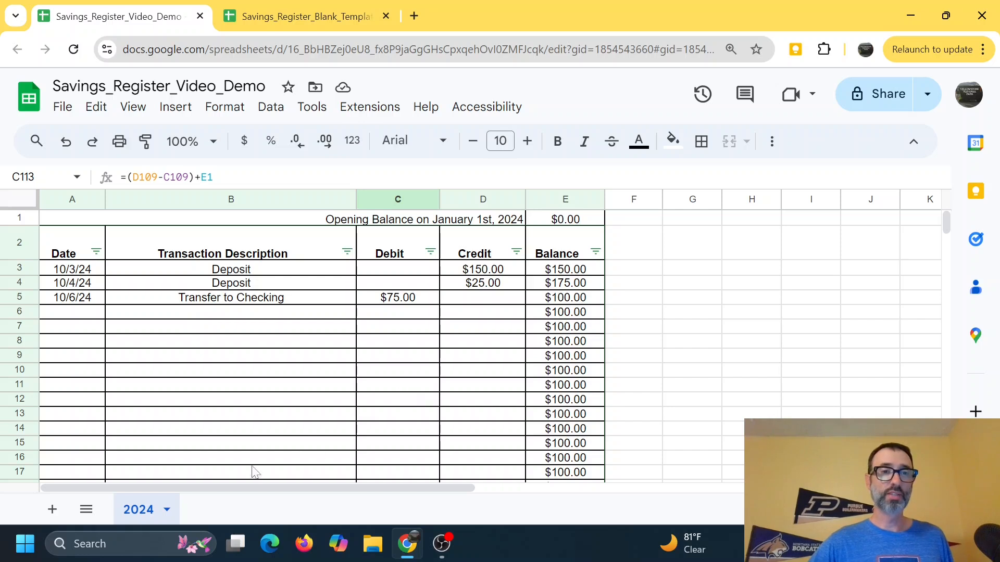
Step: Duplicate the 2024 sheet
{"action": "left_click", "coordinate": [167, 511]}
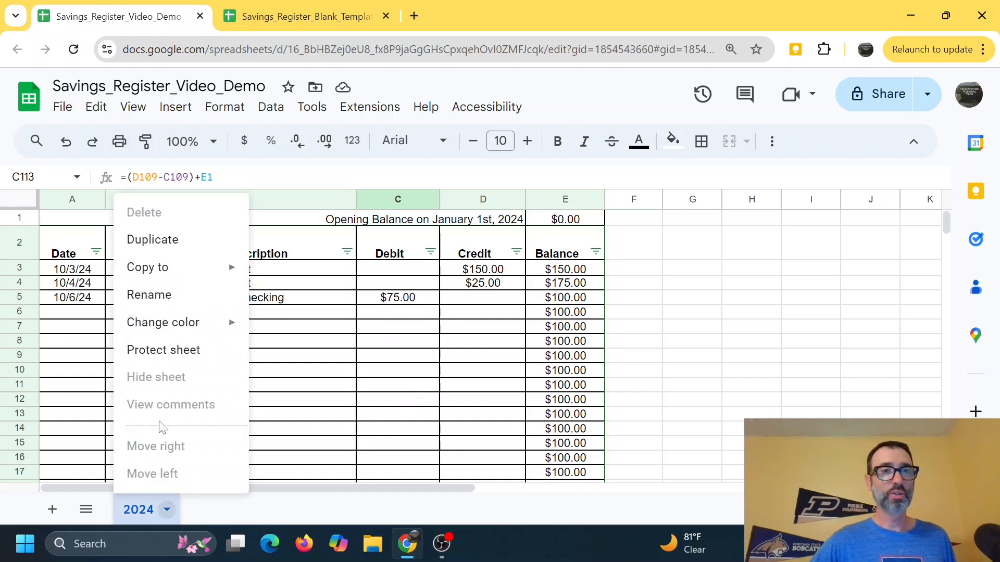
{"action": "left_click", "coordinate": [167, 243]}
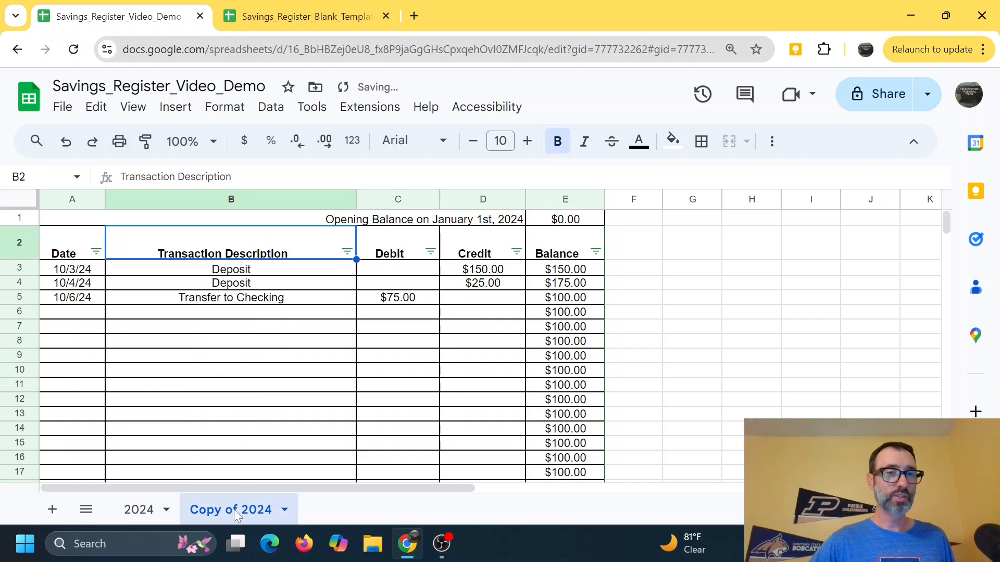
Step: Rename the copied sheet 2025 and place its tab before the 2024 tab
{"action": "left_click", "coordinate": [285, 510]}
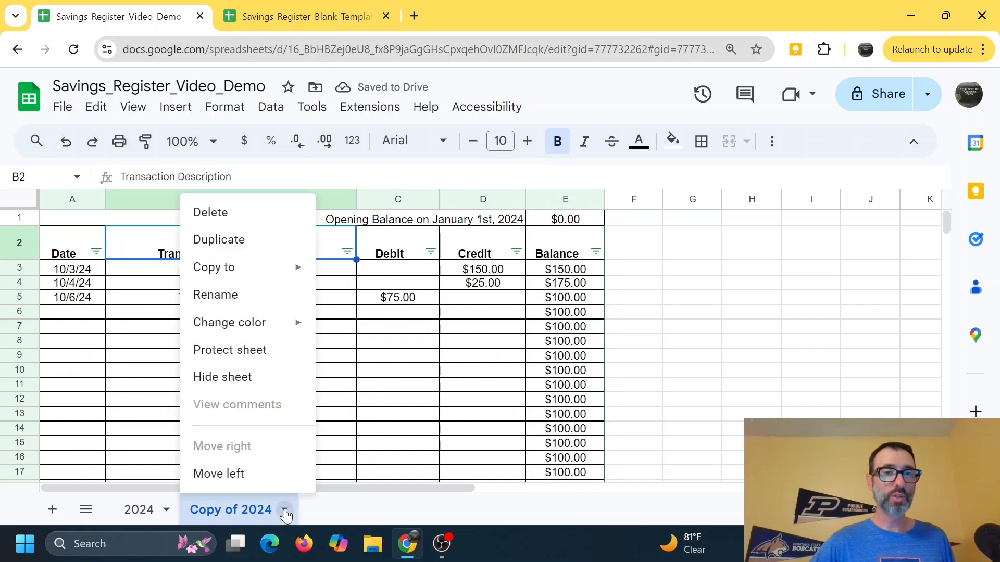
{"action": "left_click", "coordinate": [243, 296]}
{"action": "key", "text": "BackSpace"}
{"action": "type", "text": "2025"}
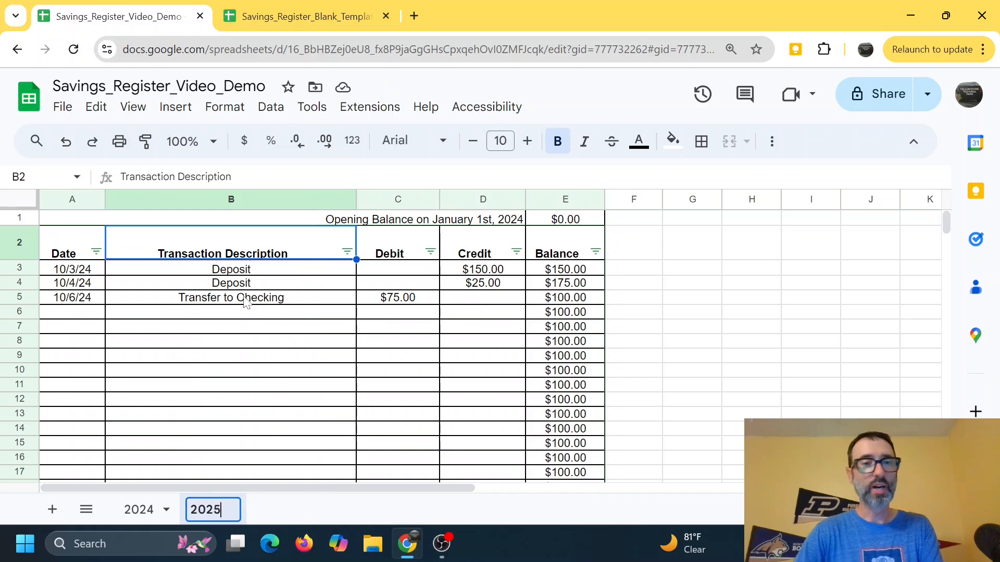
{"action": "key", "text": "Return"}
{"action": "left_click_drag", "start_coordinate": [212, 508], "coordinate": [142, 510]}
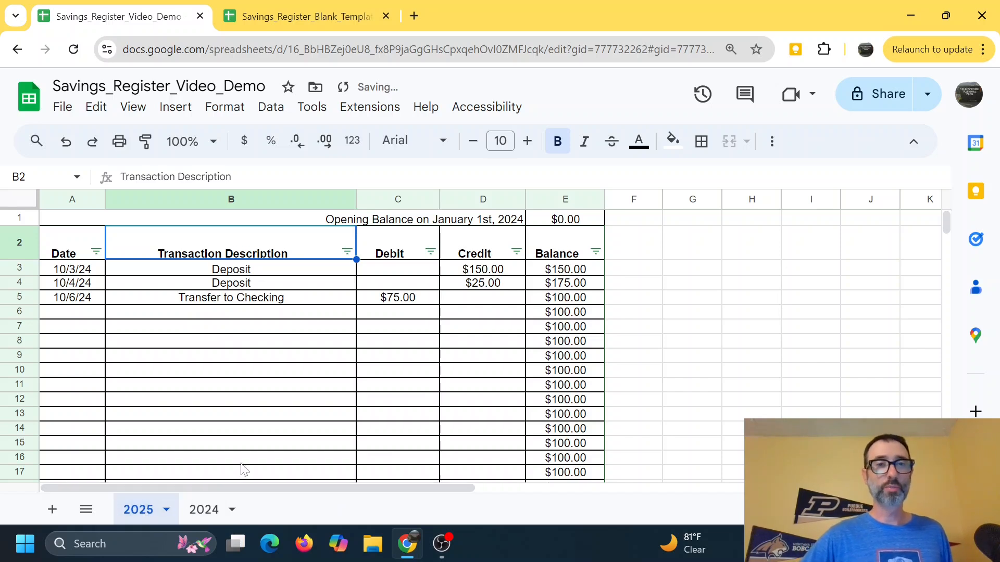
Step: Clear the copied transactions from A3:D6 on the 2025 sheet
{"action": "left_click_drag", "start_coordinate": [94, 271], "coordinate": [493, 316]}
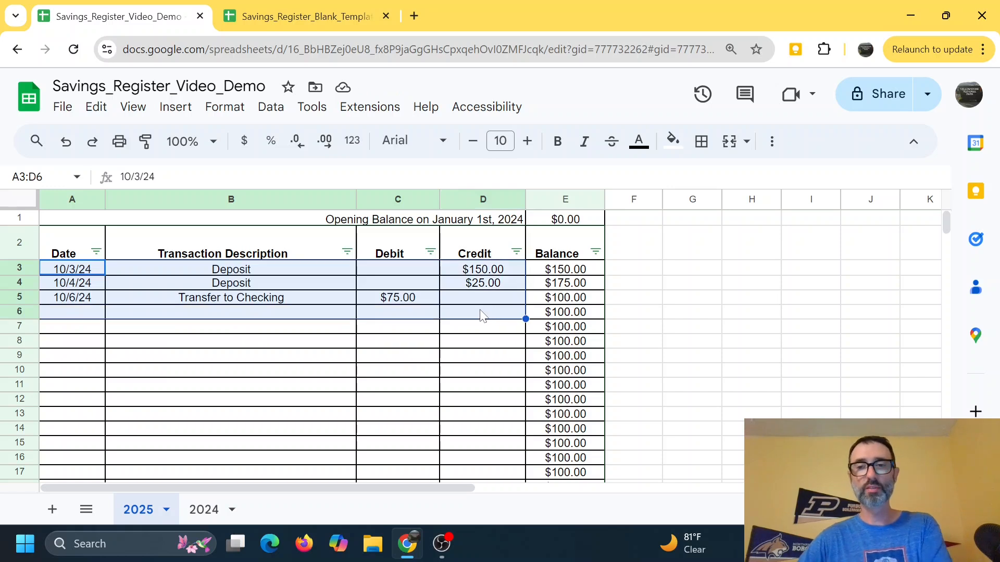
{"action": "key", "text": "Delete"}
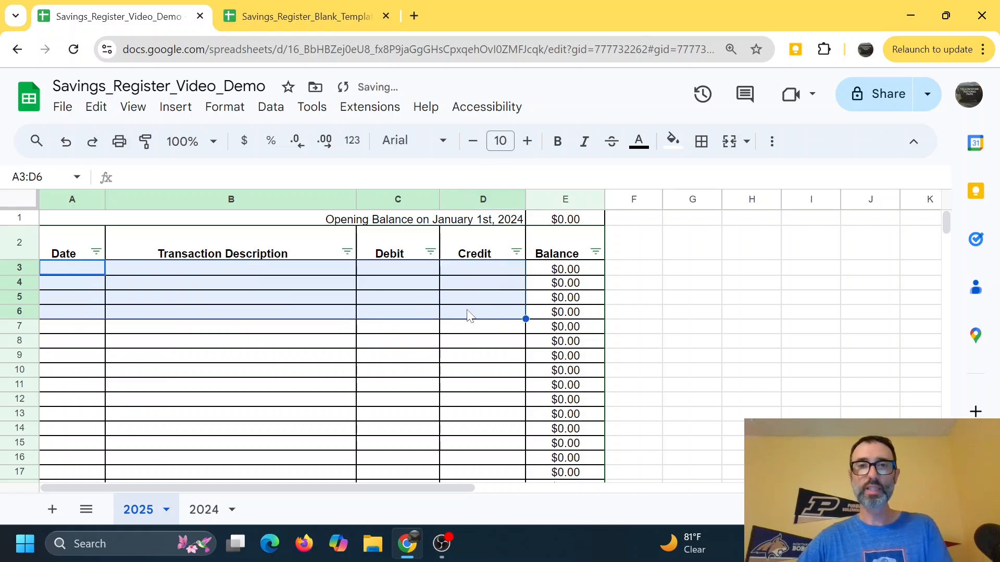
Step: Set the 2025 opening balance in E1 to the formula =C113, the Balance cell
{"action": "left_click", "coordinate": [551, 224]}
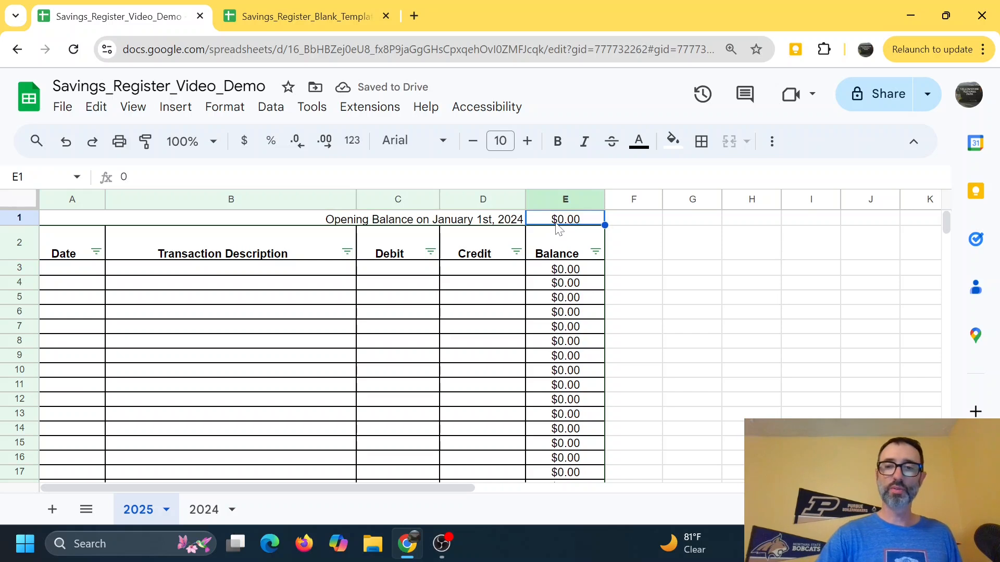
{"action": "type", "text": "="}
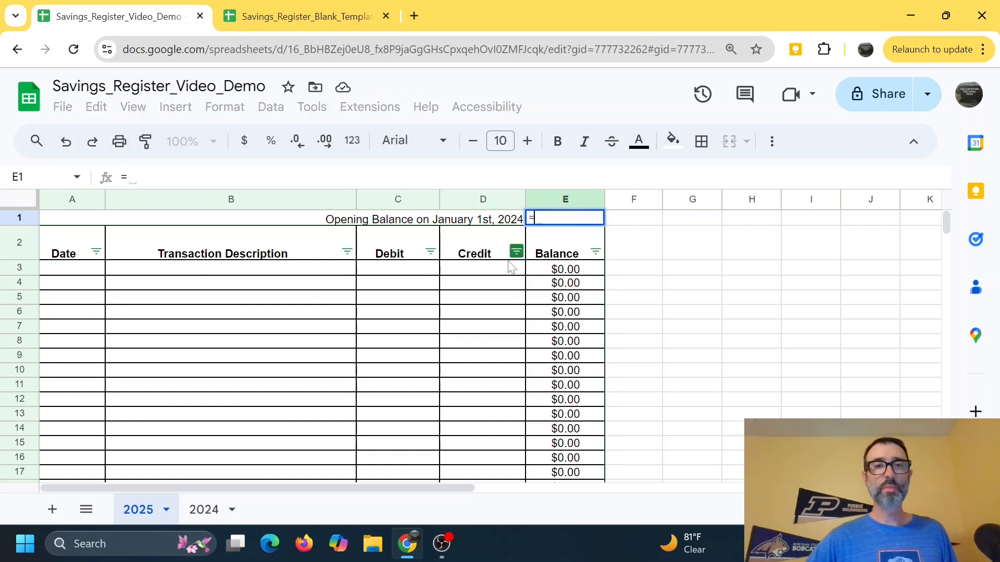
{"action": "left_click", "coordinate": [211, 513]}
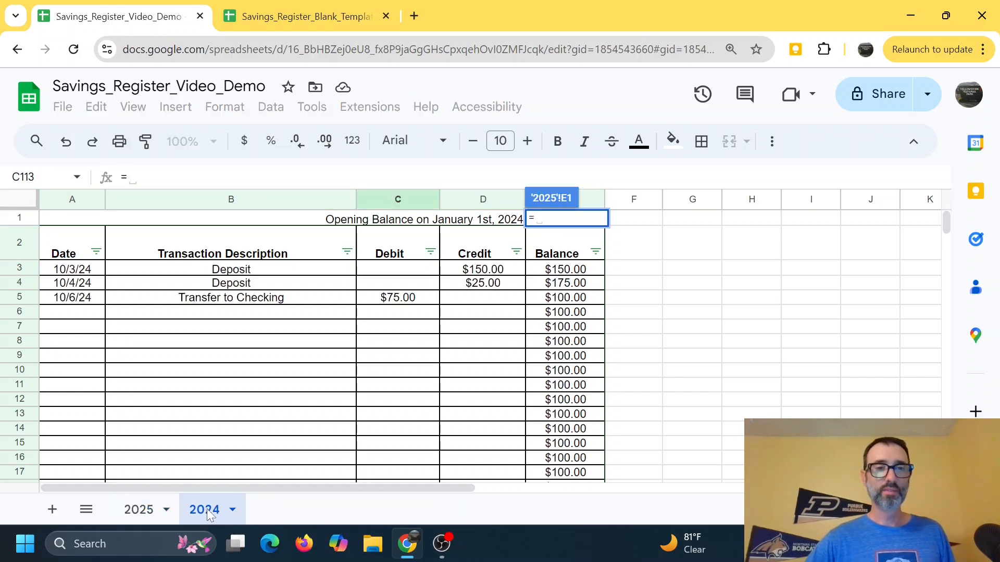
{"action": "scroll", "coordinate": [415, 446], "scroll_direction": "down", "scroll_amount": 5}
{"action": "scroll", "coordinate": [415, 446], "scroll_direction": "up", "scroll_amount": 4}
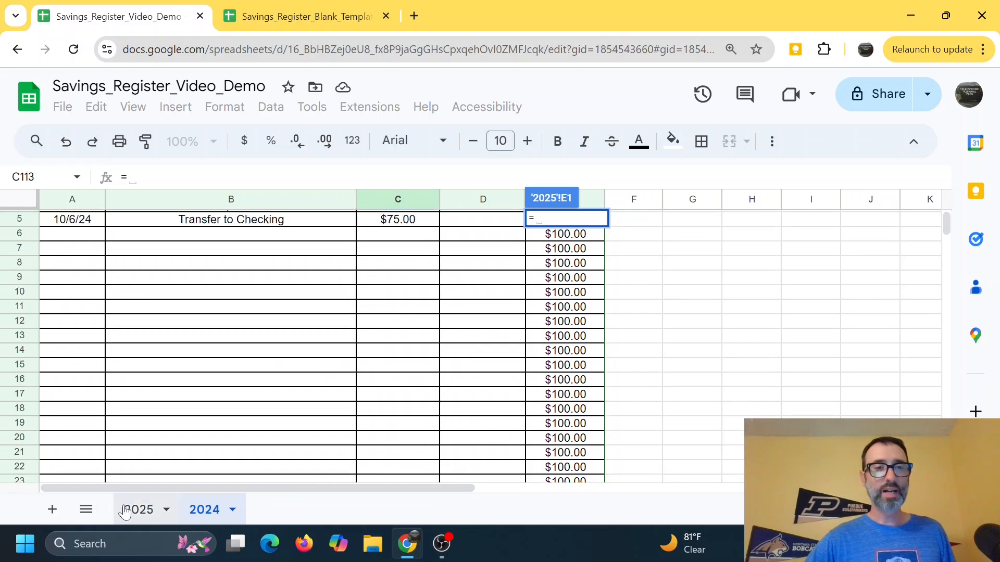
{"action": "left_click", "coordinate": [137, 510]}
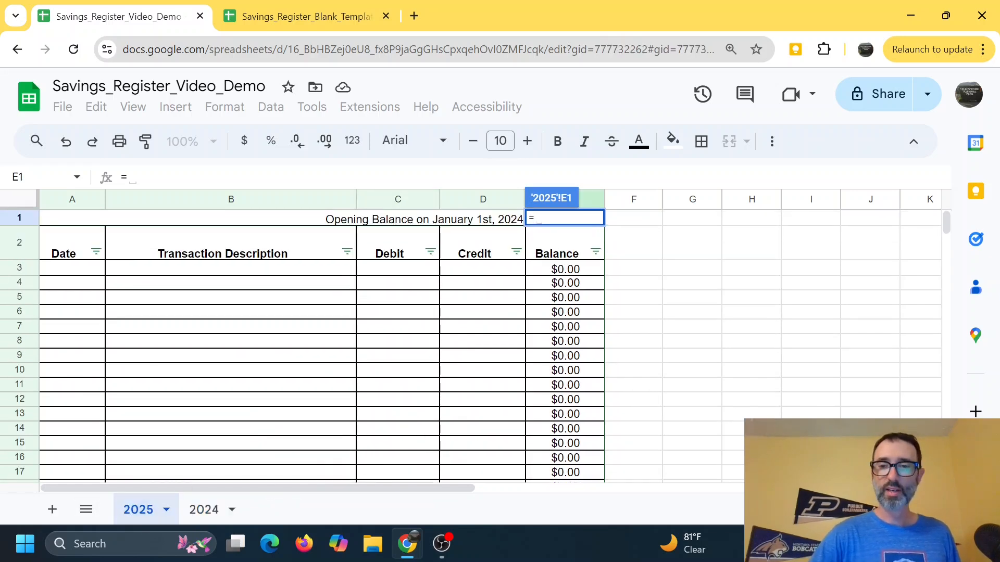
{"action": "scroll", "coordinate": [519, 329], "scroll_direction": "down", "scroll_amount": 5}
{"action": "scroll", "coordinate": [519, 329], "scroll_direction": "down", "scroll_amount": 20}
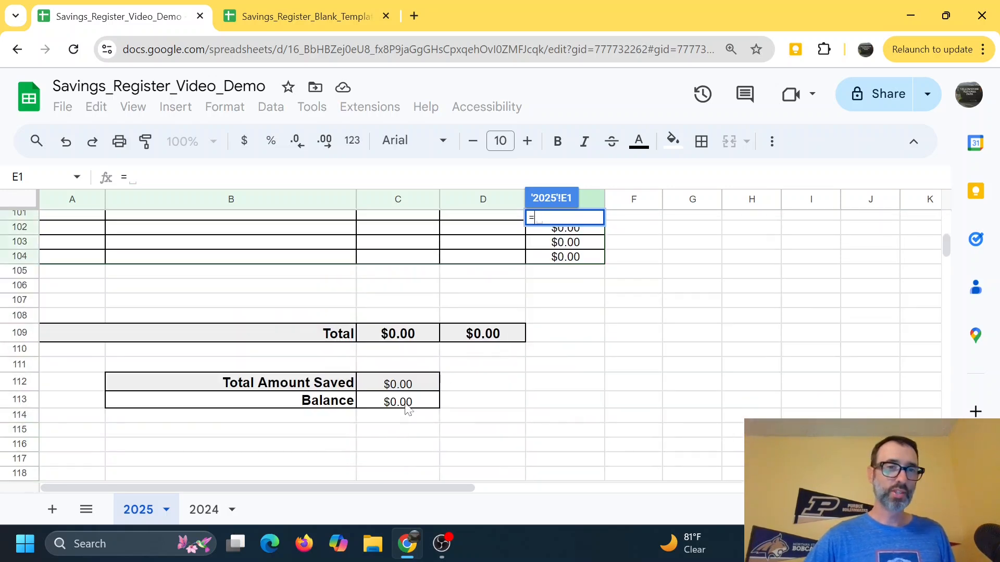
{"action": "left_click", "coordinate": [408, 405]}
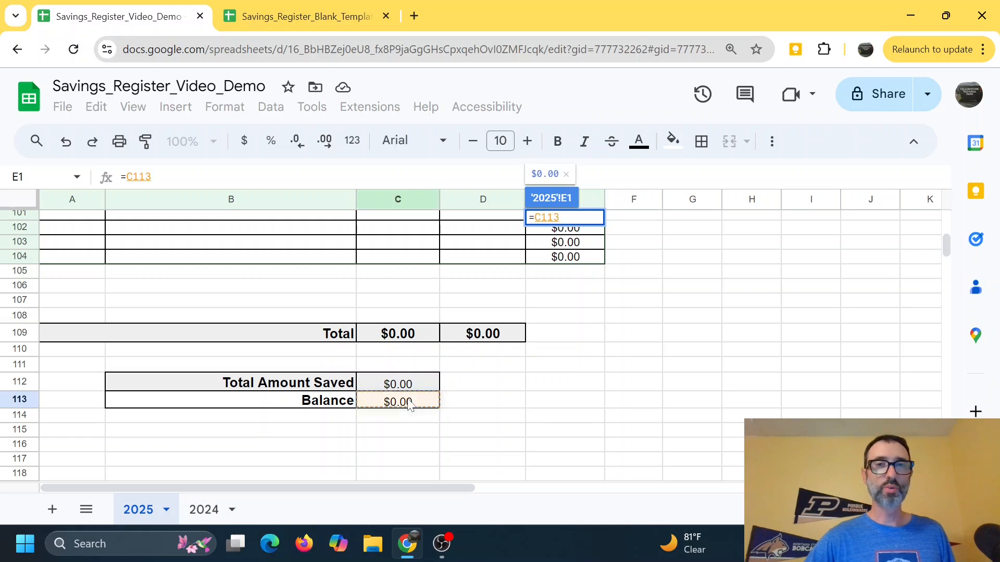
{"action": "key", "text": "Return"}
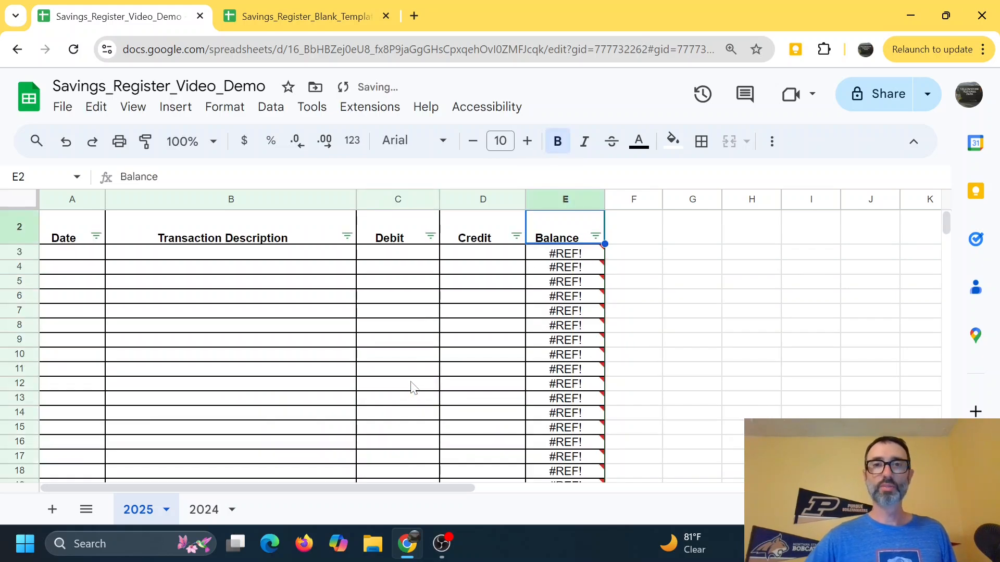
Step: Inspect the 2025 Balance column formulas and compare them with the 2024 sheet
{"action": "left_click", "coordinate": [532, 329]}
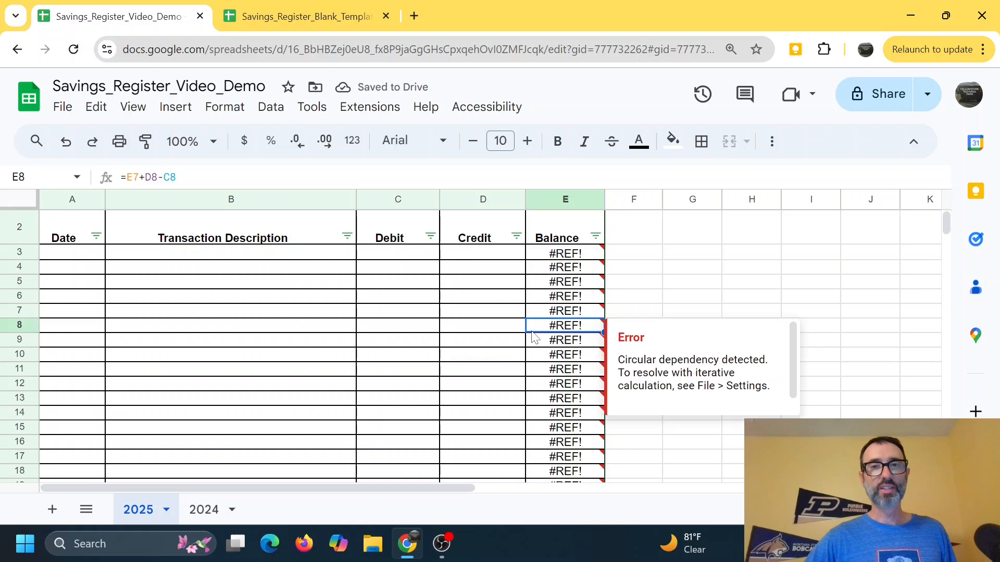
{"action": "left_click", "coordinate": [190, 508]}
{"action": "scroll", "coordinate": [283, 454], "scroll_direction": "down", "scroll_amount": 20}
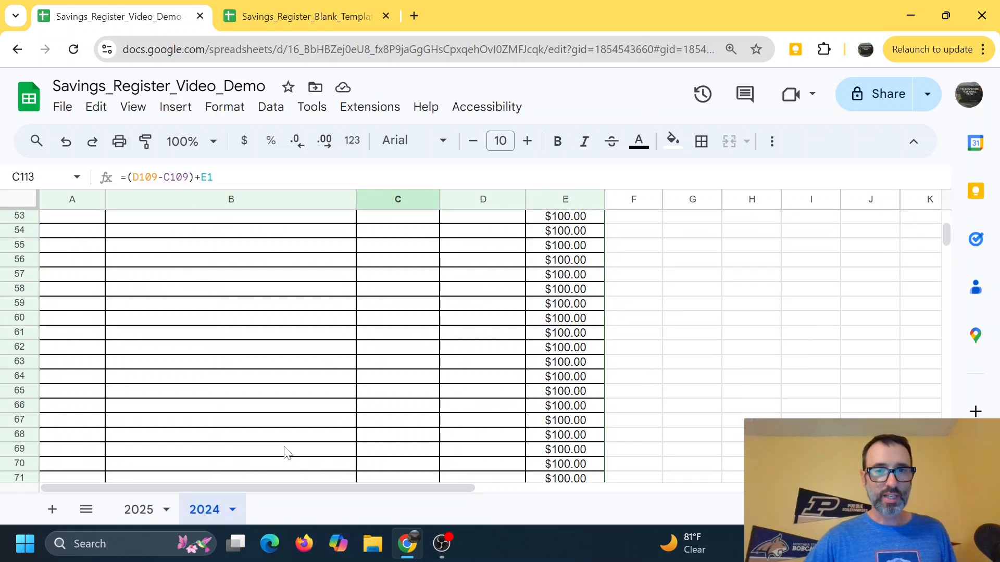
{"action": "left_click", "coordinate": [131, 510]}
{"action": "left_click", "coordinate": [560, 229]}
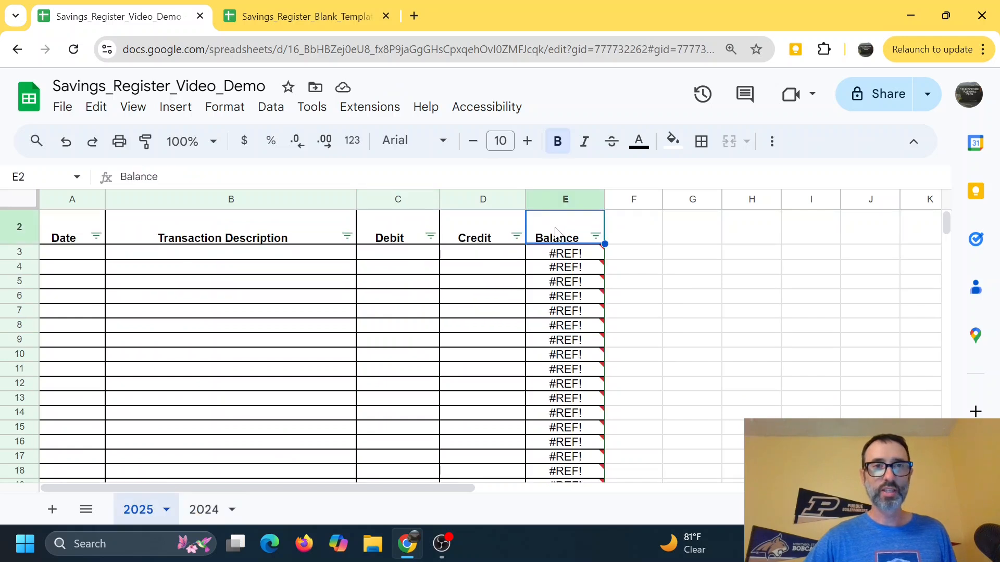
{"action": "mouse_move", "coordinate": [575, 261]}
{"action": "scroll", "coordinate": [567, 261], "scroll_direction": "up", "scroll_amount": 1}
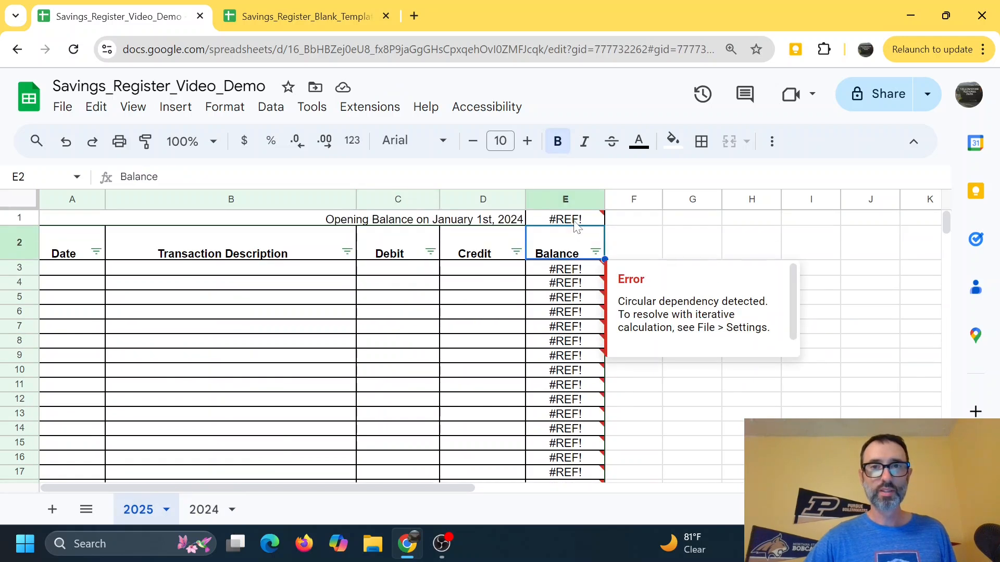
Step: Re-enter the 2025 opening balance in E1 as a reference to the 2024 sheet's Balance cell, ='2024'!C113
{"action": "left_click", "coordinate": [574, 223]}
{"action": "left_click", "coordinate": [153, 178]}
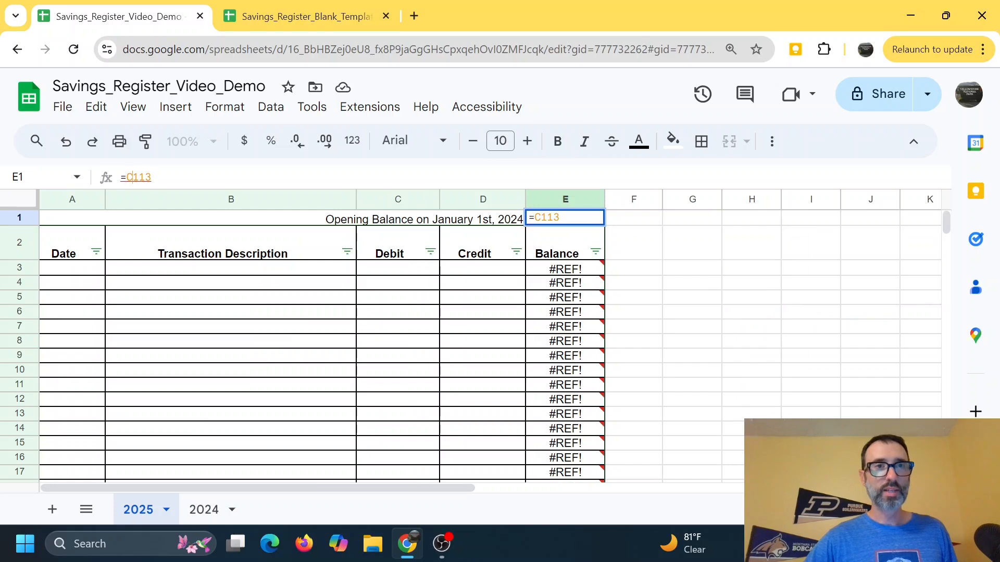
{"action": "key", "text": "BackSpace"}
{"action": "key", "text": "BackSpace"}
{"action": "key", "text": "BackSpace"}
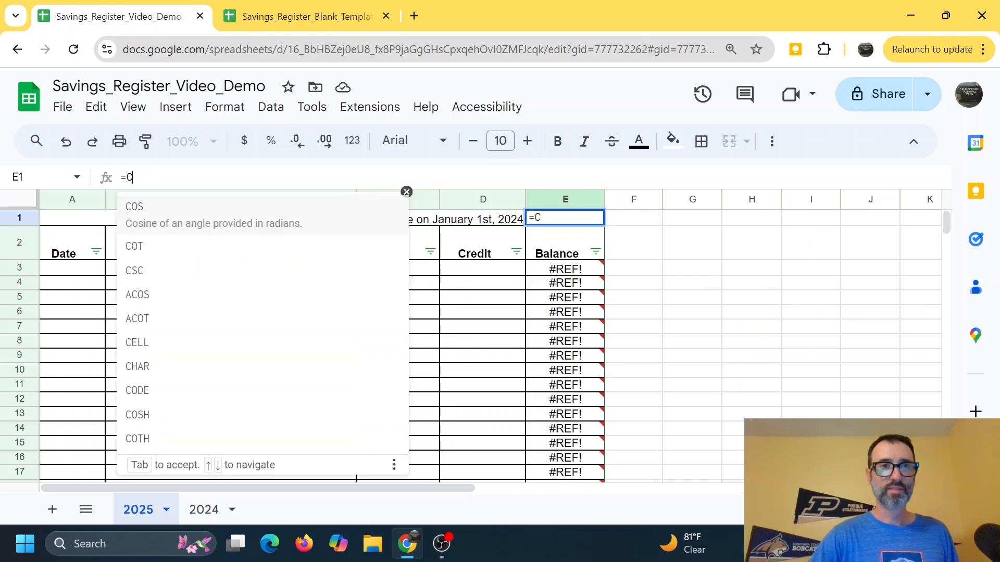
{"action": "key", "text": "BackSpace"}
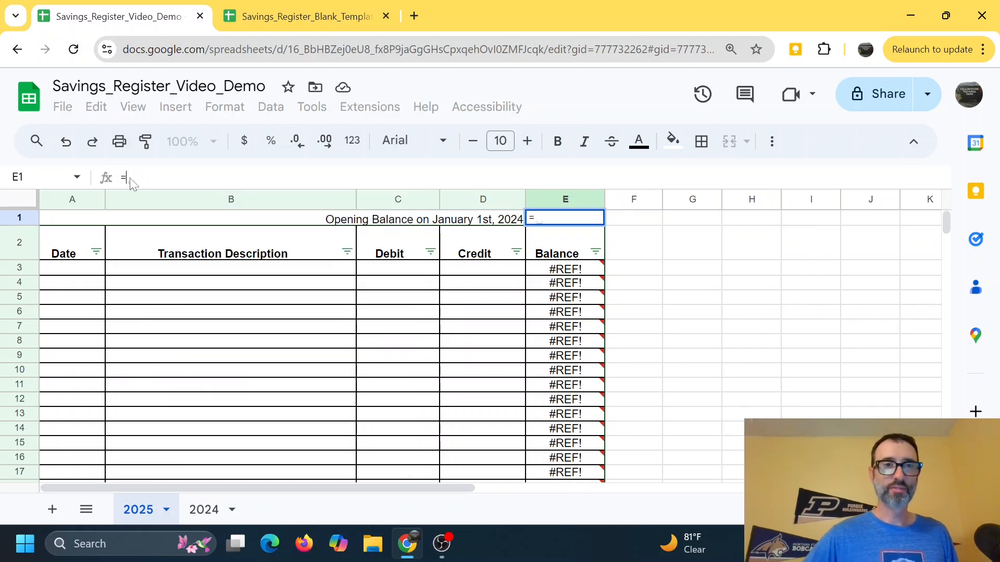
{"action": "left_click", "coordinate": [237, 516]}
{"action": "scroll", "coordinate": [458, 385], "scroll_direction": "down", "scroll_amount": 15}
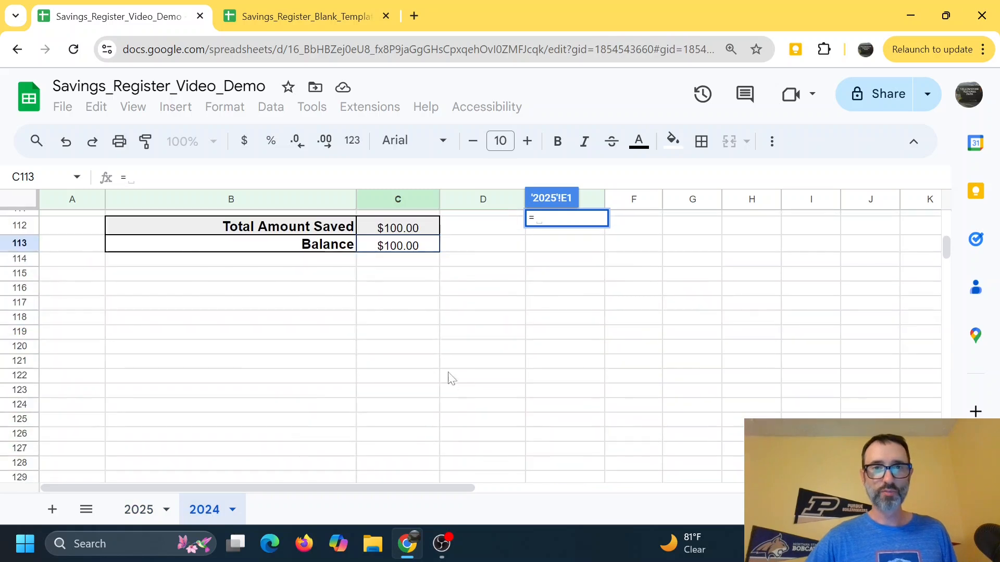
{"action": "left_click", "coordinate": [415, 246]}
{"action": "key", "text": "Return"}
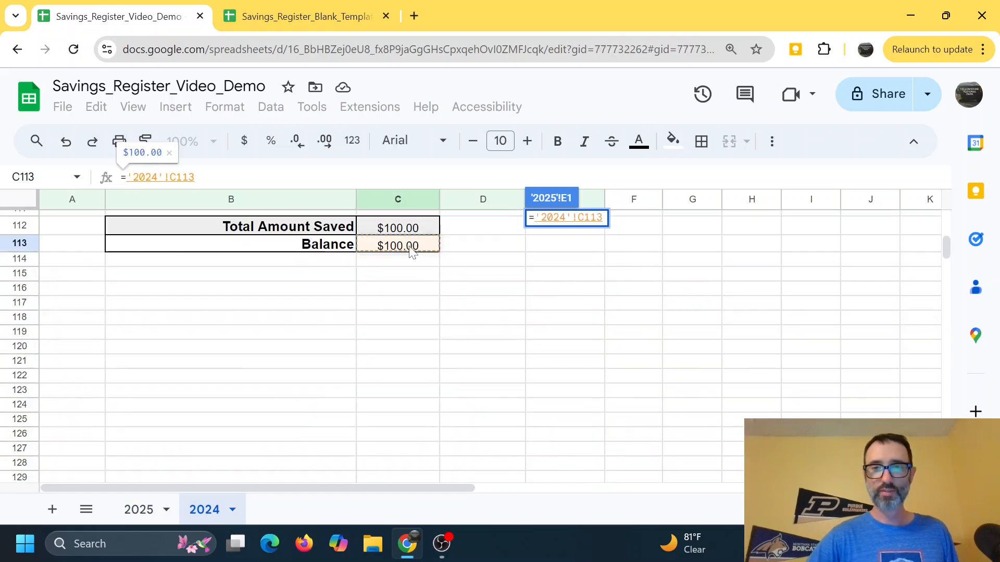
Step: Change the heading in A1 to "Opening Balance on January 1st, 2025"
{"action": "left_click", "coordinate": [651, 242]}
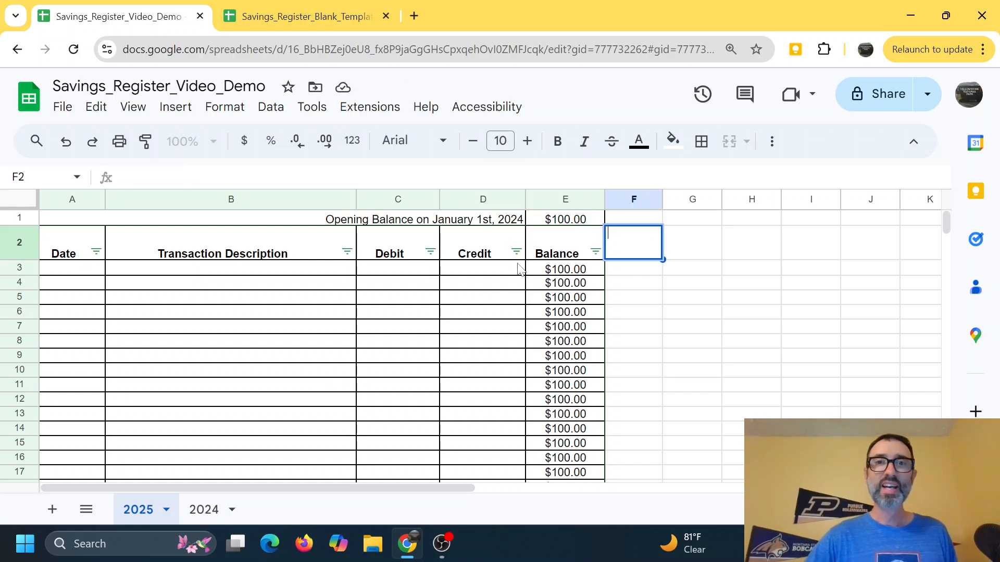
{"action": "left_click", "coordinate": [518, 221]}
{"action": "type", "text": "5"}
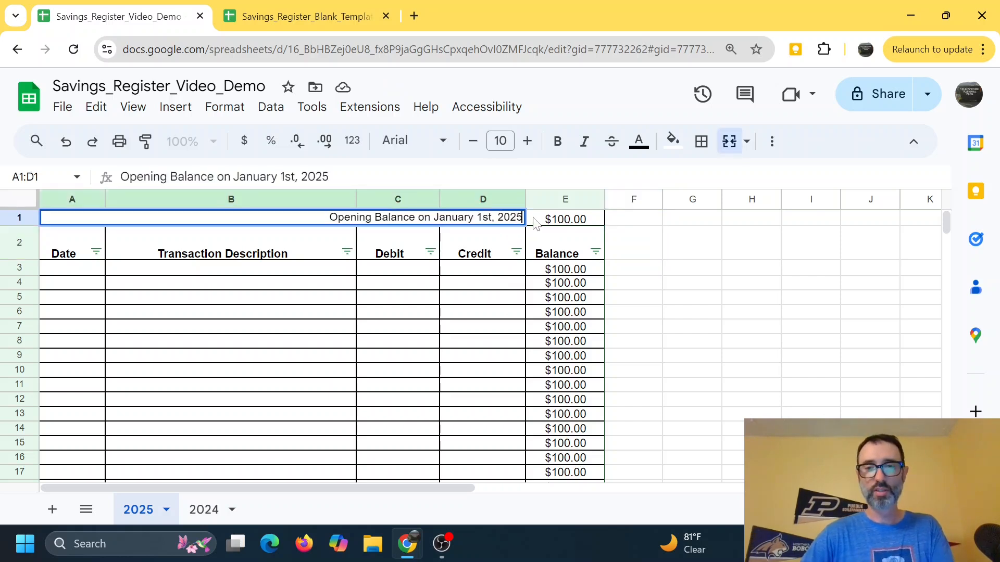
{"action": "key", "text": "Return"}
Step: Review the totals and balance summary at the bottom of the 2025 sheet
{"action": "scroll", "coordinate": [538, 359], "scroll_direction": "down", "scroll_amount": 2}
{"action": "scroll", "coordinate": [538, 358], "scroll_direction": "down", "scroll_amount": 20}
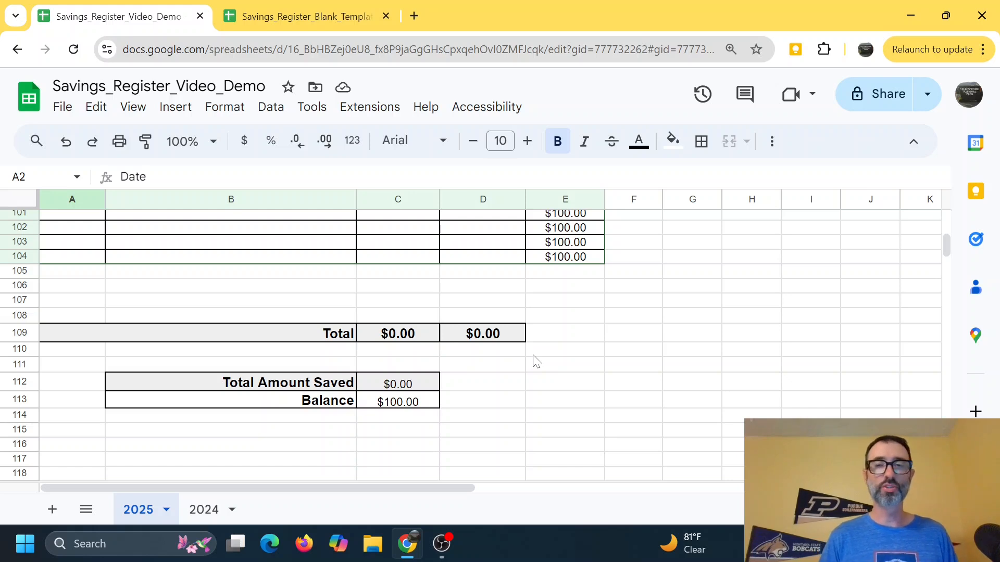
{"action": "scroll", "coordinate": [545, 370], "scroll_direction": "up", "scroll_amount": 5}
{"action": "scroll", "coordinate": [552, 382], "scroll_direction": "down", "scroll_amount": 5}
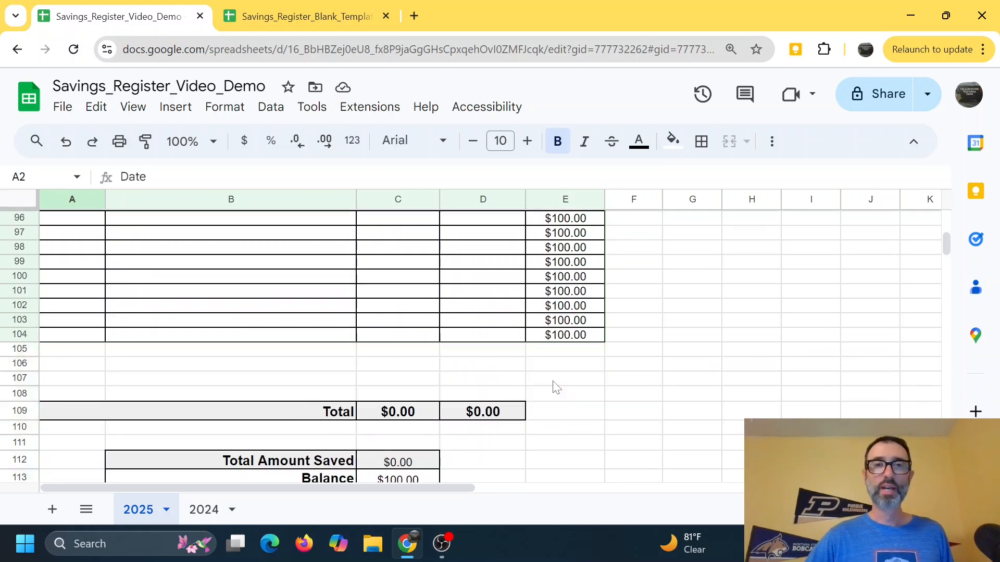